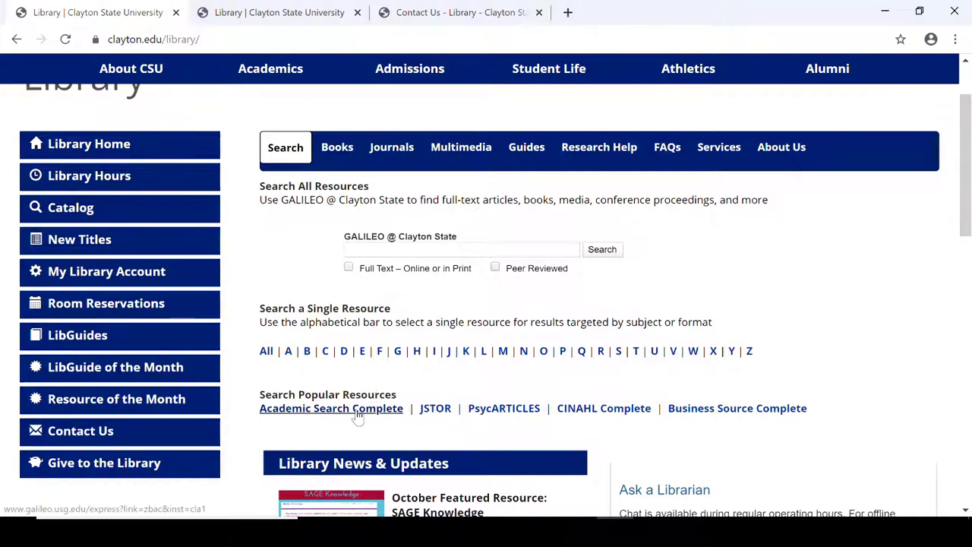
Open Academic Search Complete's Advanced Search and limit the first row to TI Title
click(358, 415)
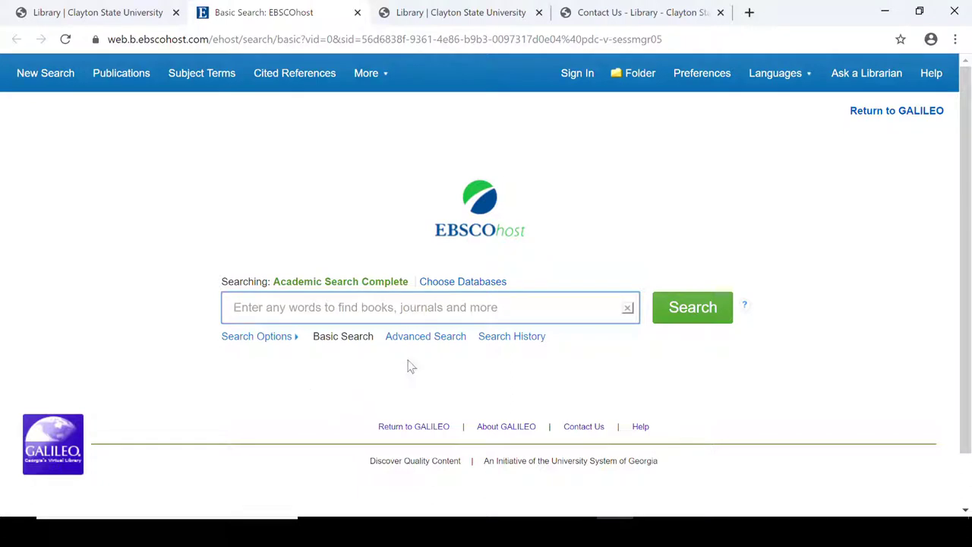
click(450, 340)
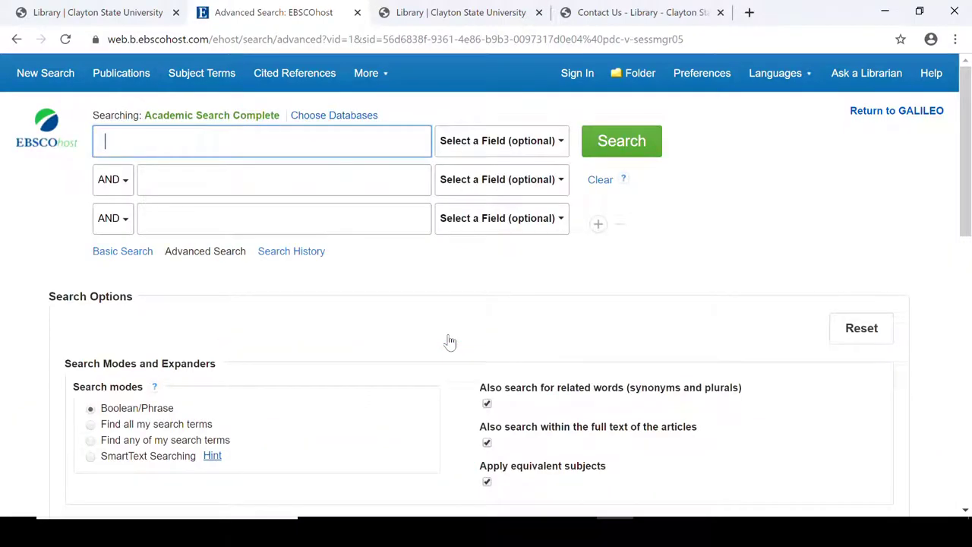
click(565, 156)
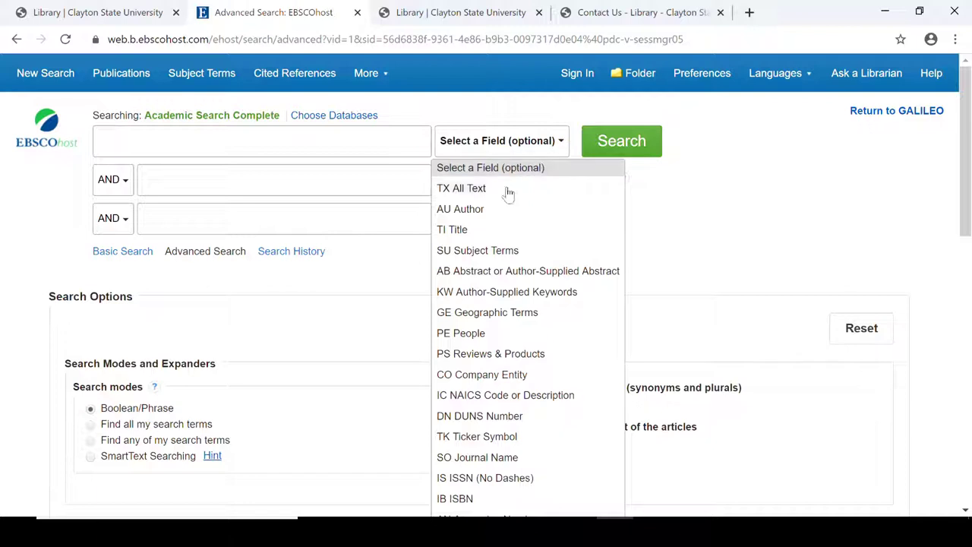
click(456, 230)
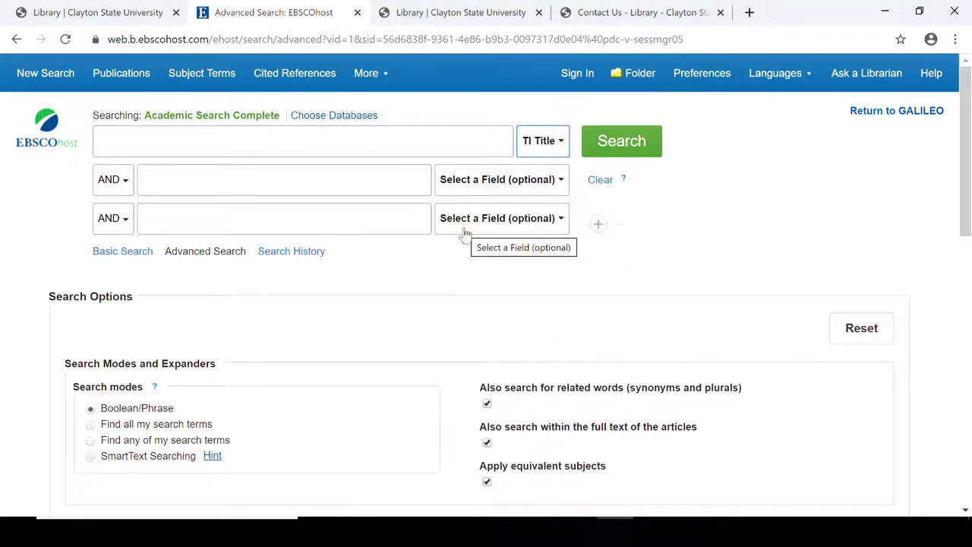
Keep AND as the operator joining the second search row
click(127, 191)
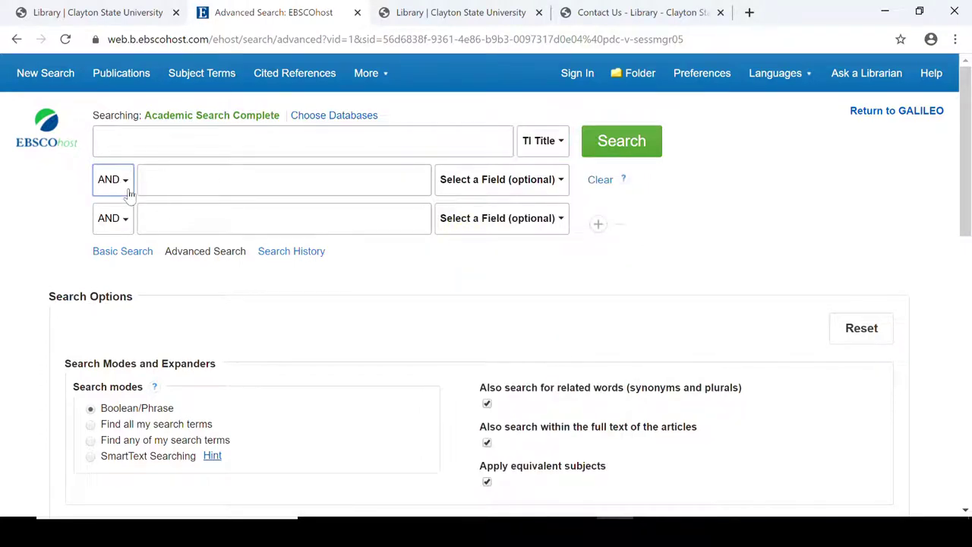
click(129, 193)
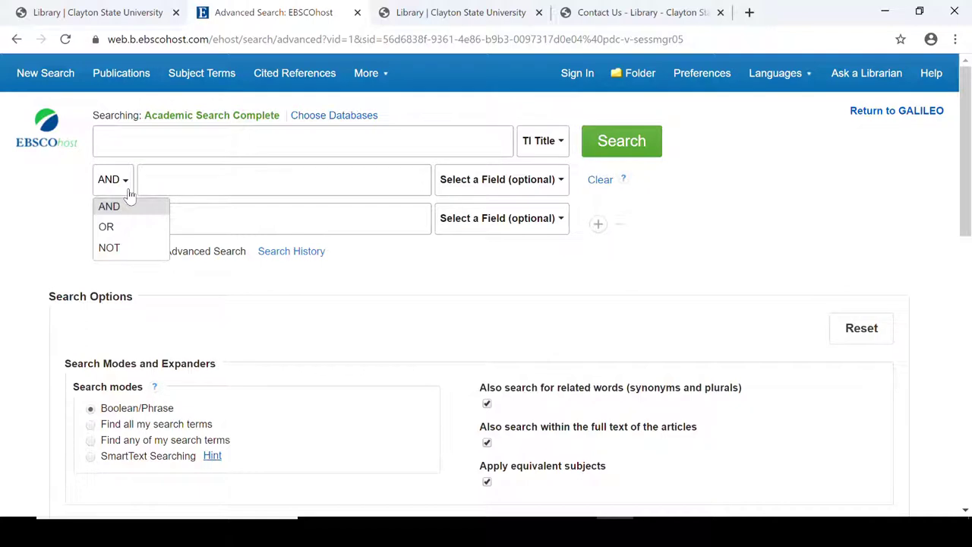
click(126, 206)
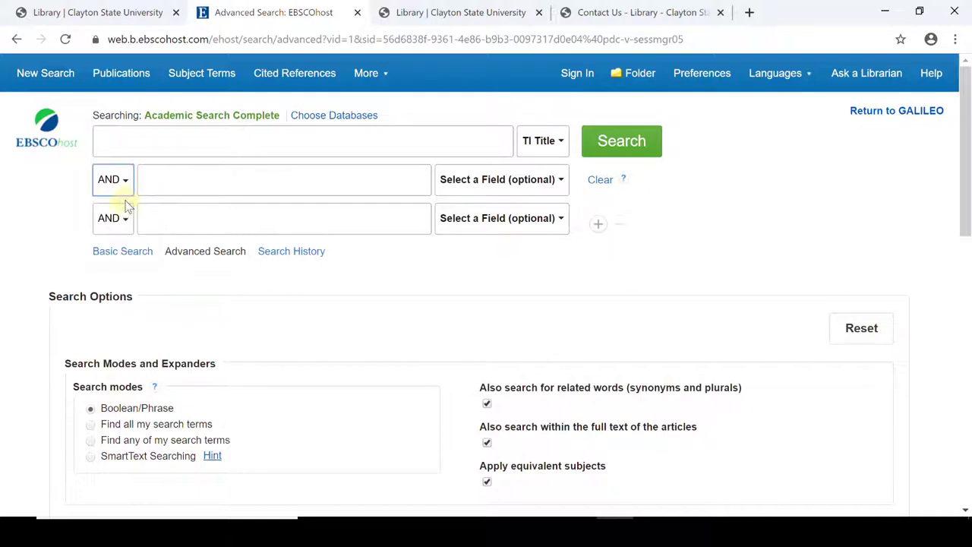
click(158, 142)
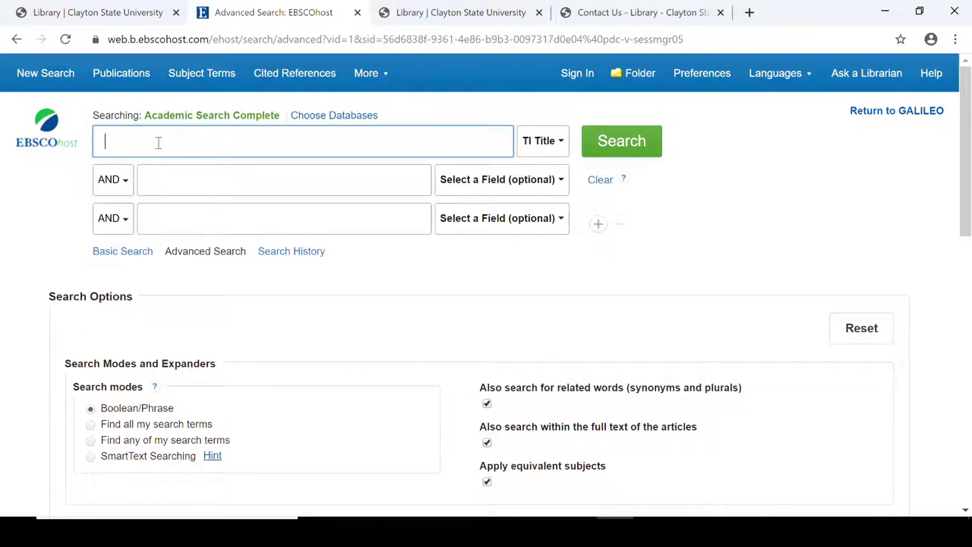
Enter "American Revolution" as the first search term
text("a)
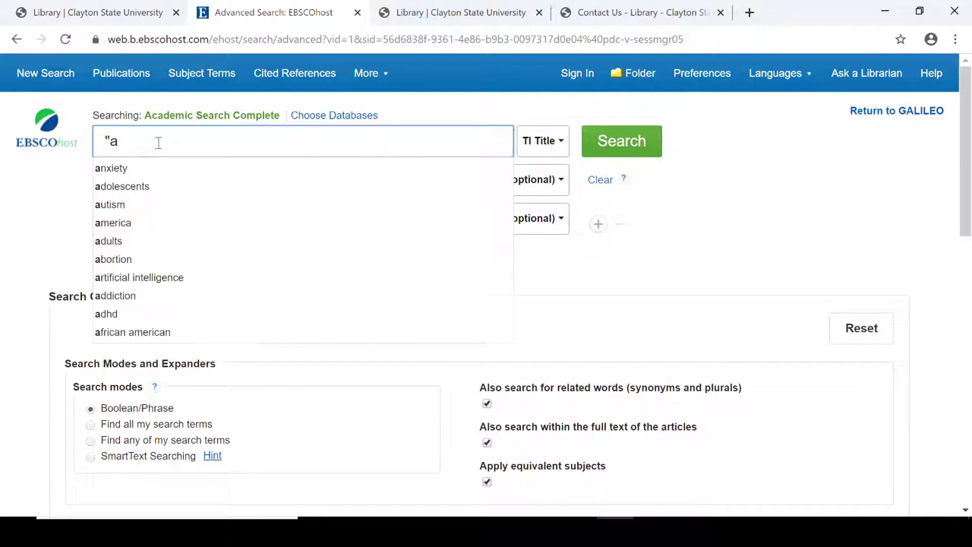
key(BackSpace)
text(Amer)
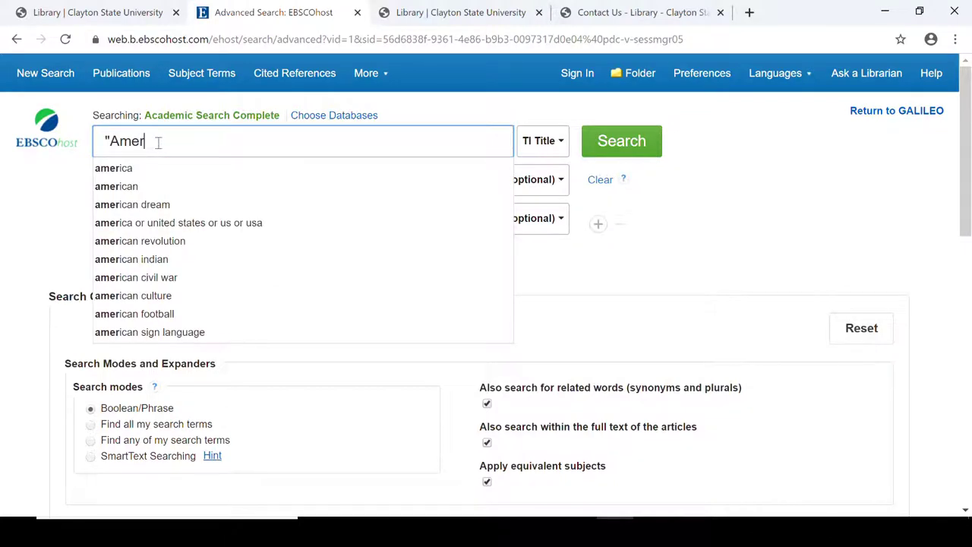
text(ican )
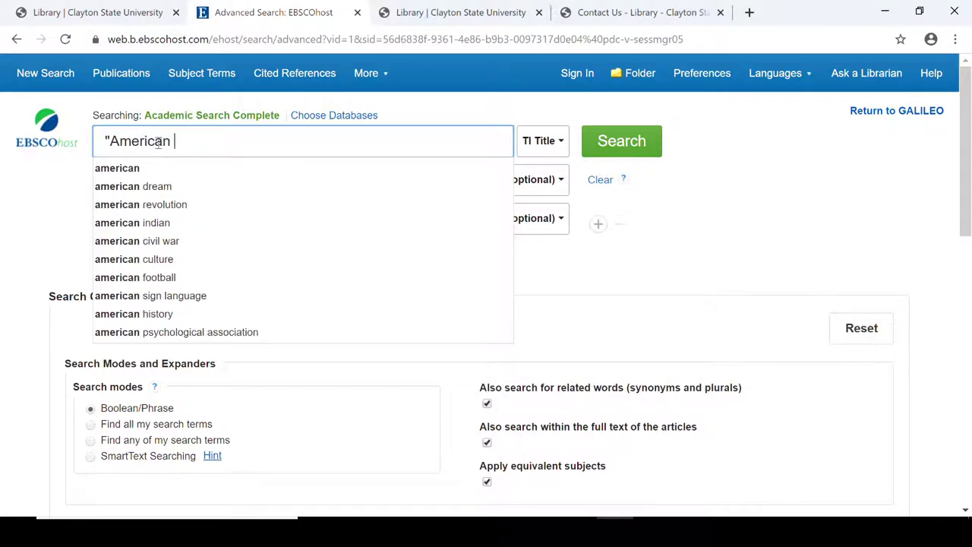
text(Revolution")
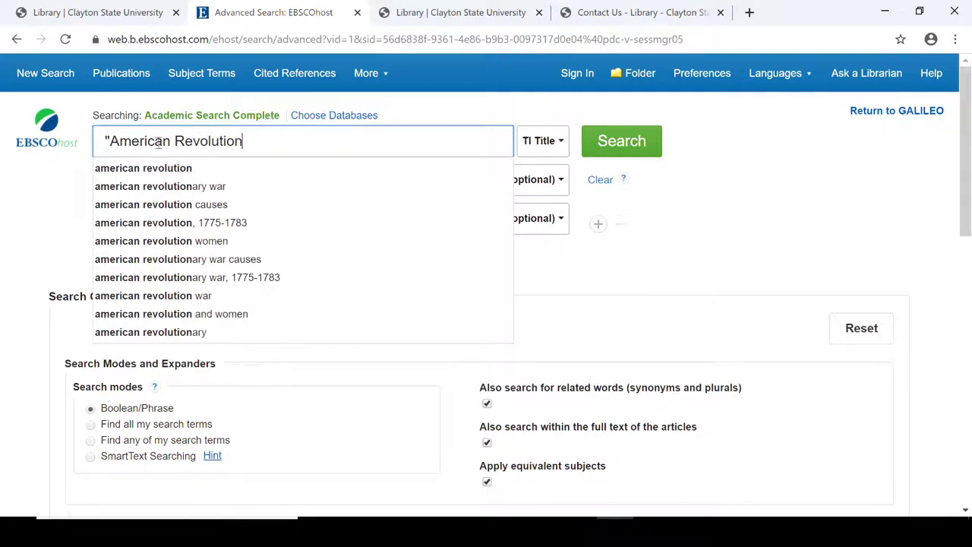
click(71, 186)
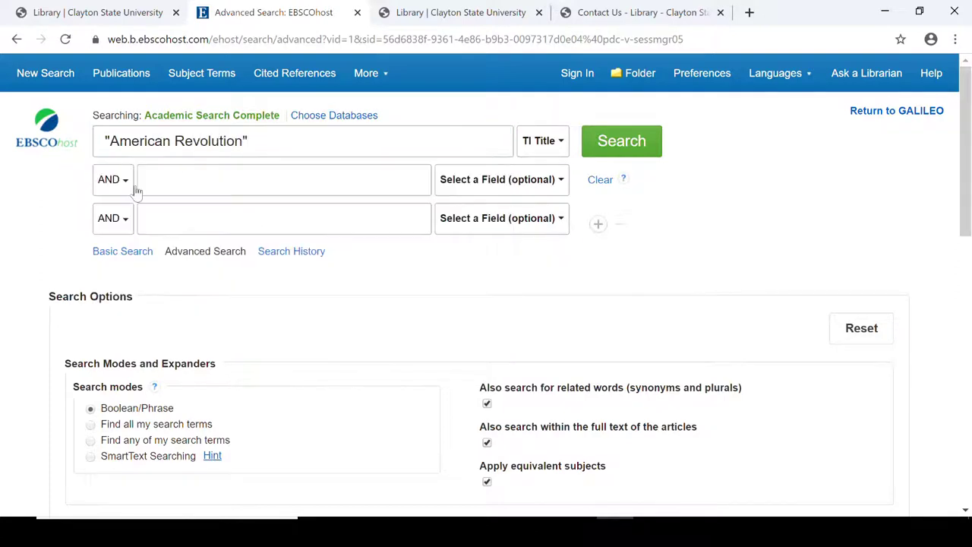
Enter taxes in the second row and restrict it to TI Title
click(178, 177)
text(t)
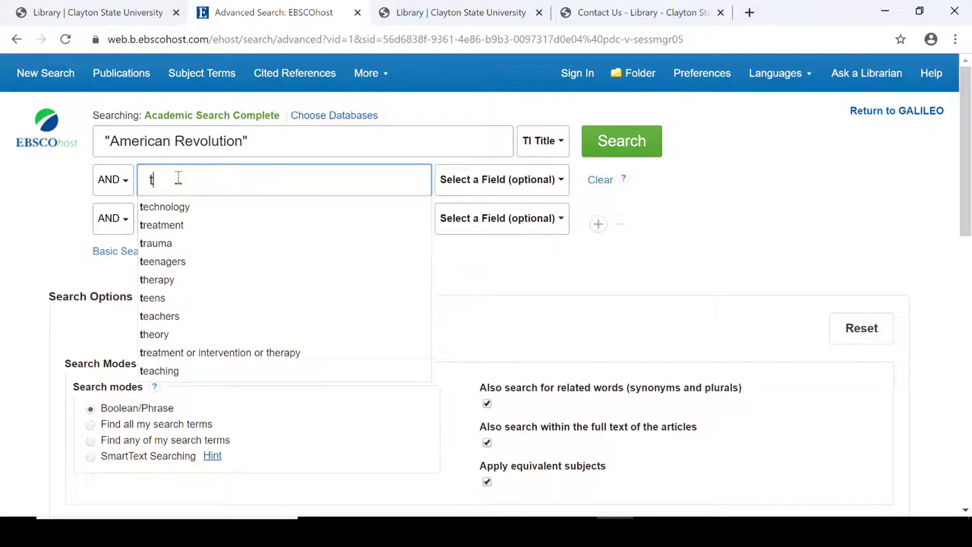
text(axes)
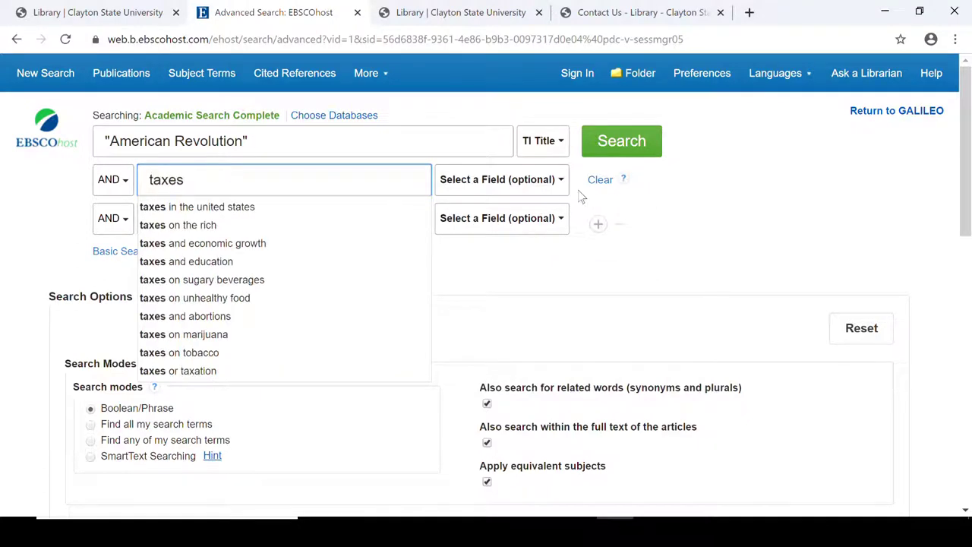
click(564, 182)
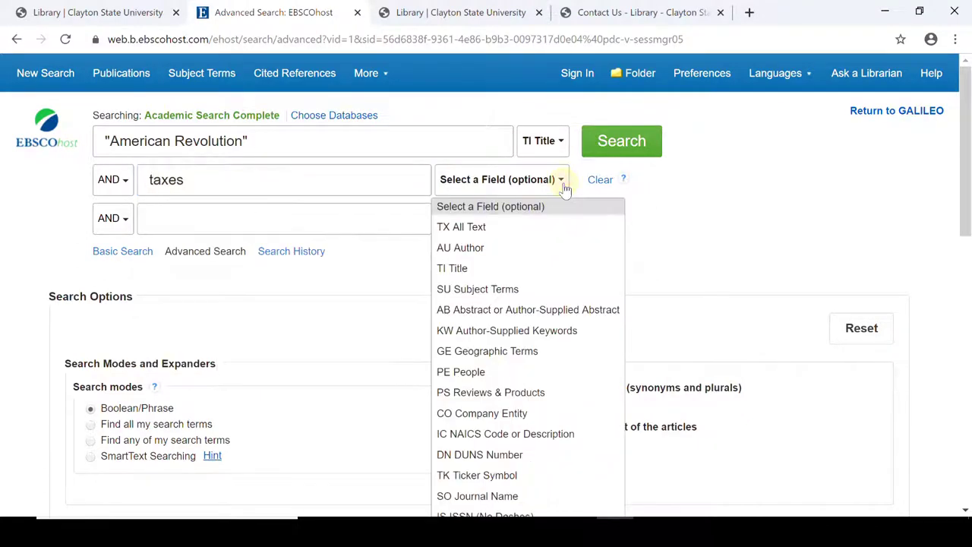
click(456, 269)
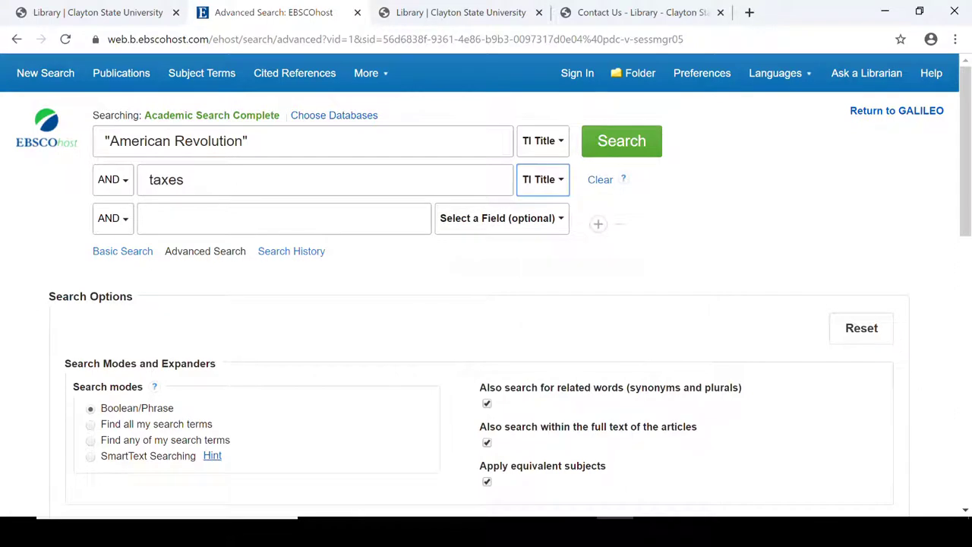
drag(966, 512, 966, 512)
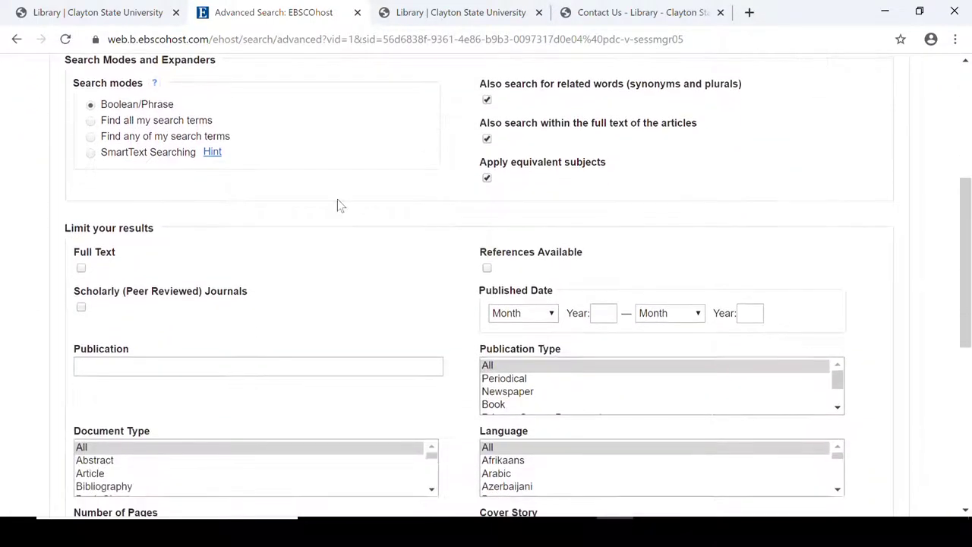
Limit to Full Text and Scholarly (Peer Reviewed) Journals and run the title search
click(81, 270)
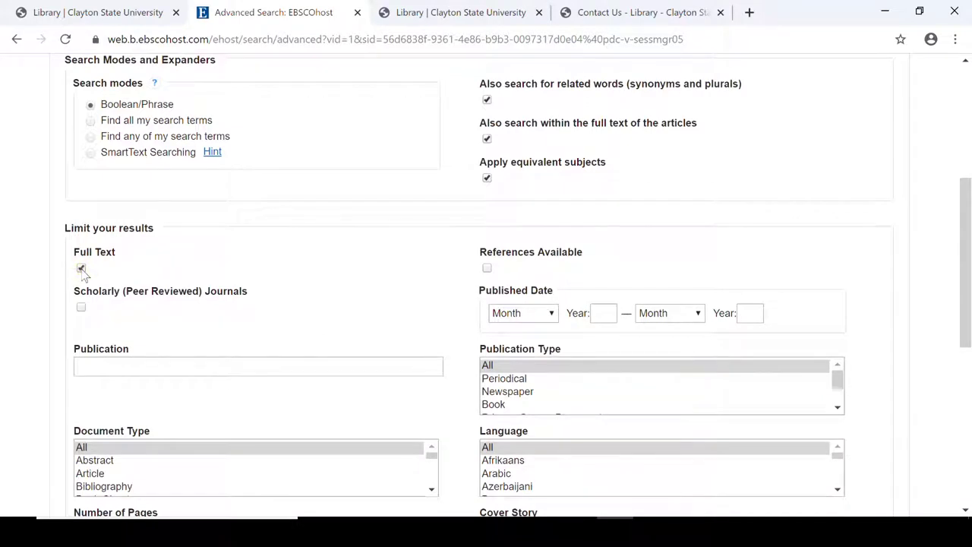
click(82, 309)
scroll(967, 122, up, 2)
click(965, 120)
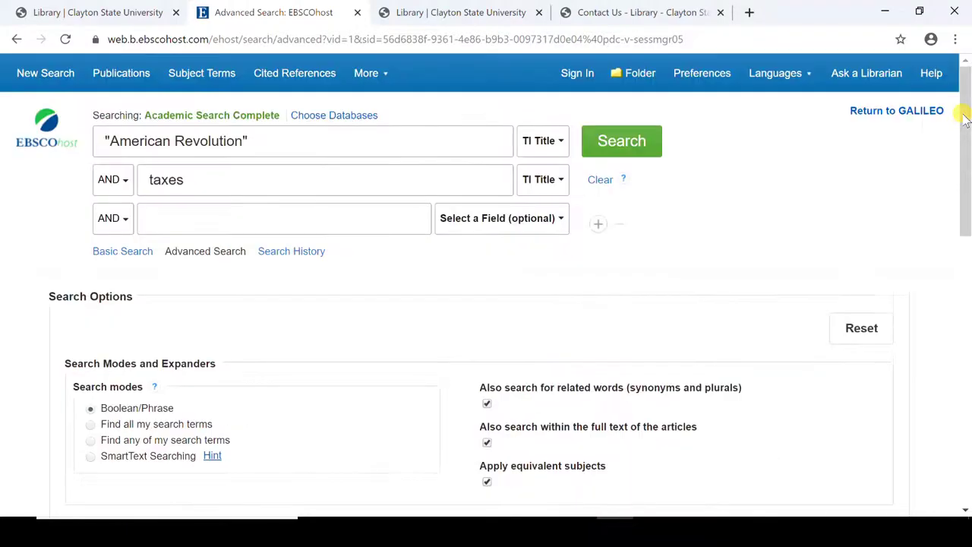
click(627, 151)
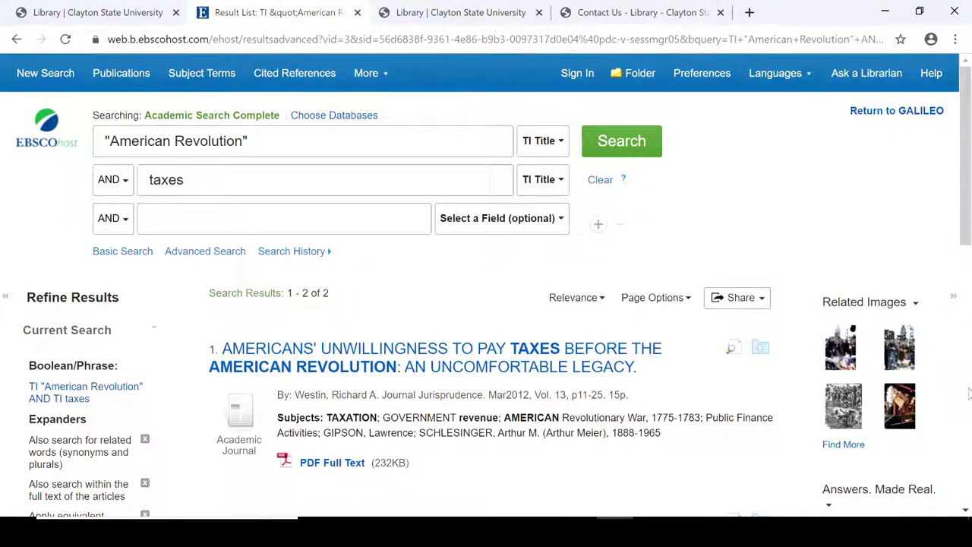
Open the detailed record of result 1, "Americans' Unwillingness to Pay Taxes Before the American Revolution"
click(967, 510)
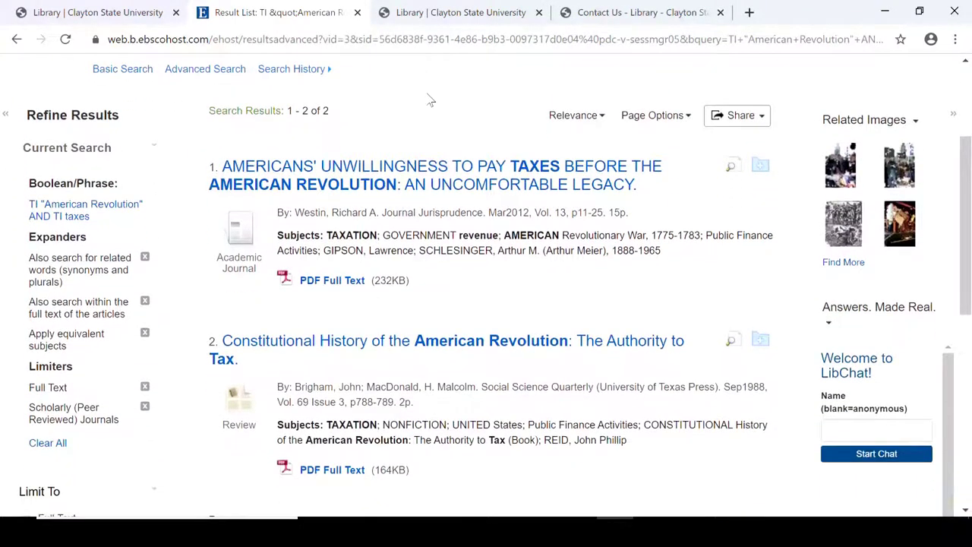
click(435, 178)
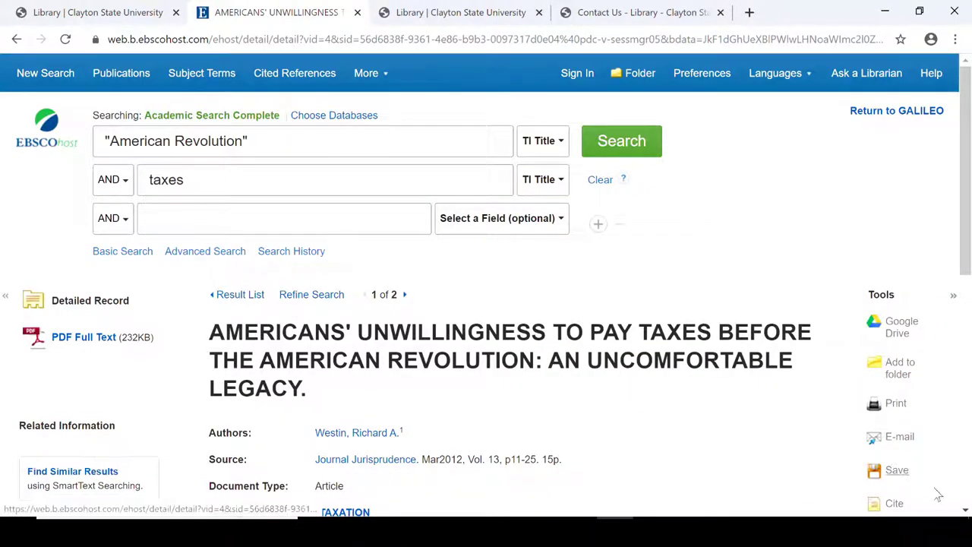
scroll(176, 244, down, 1)
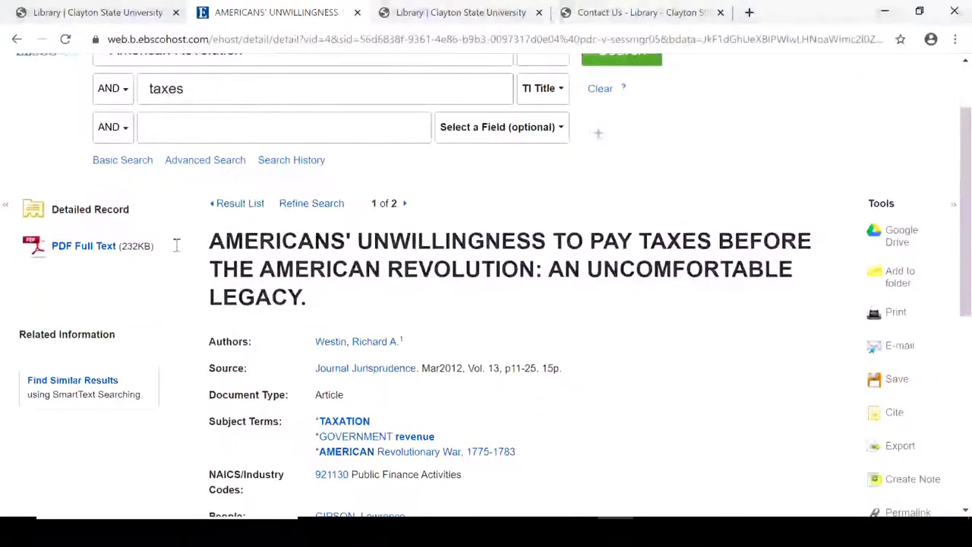
Open the article PDF, browse its citation formats down to MLA and Vancouver, then close the panel
click(91, 251)
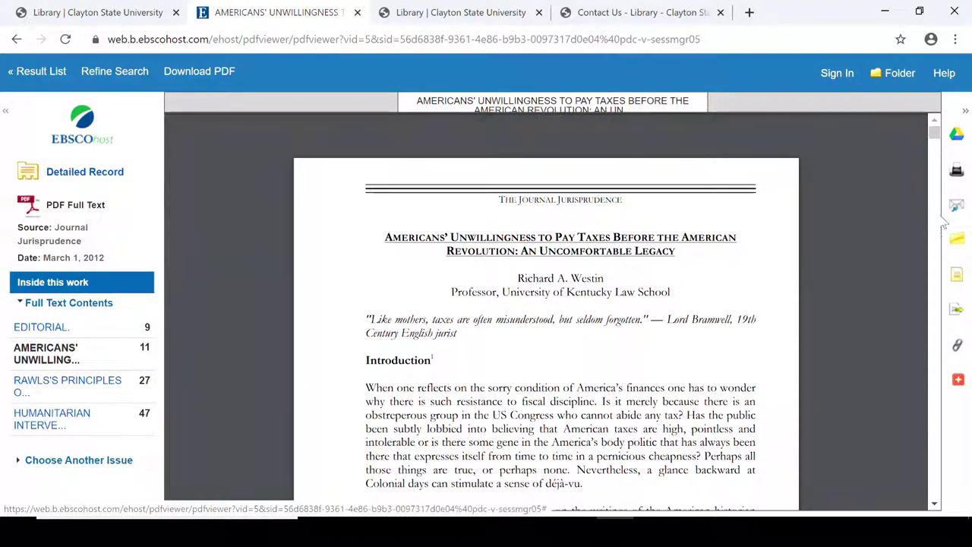
click(959, 278)
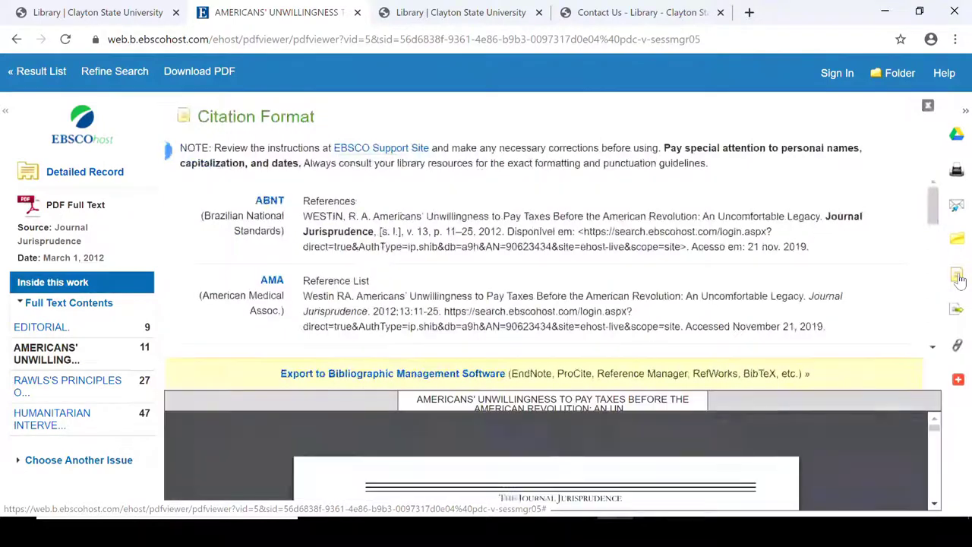
click(933, 348)
scroll(933, 348, down, 3)
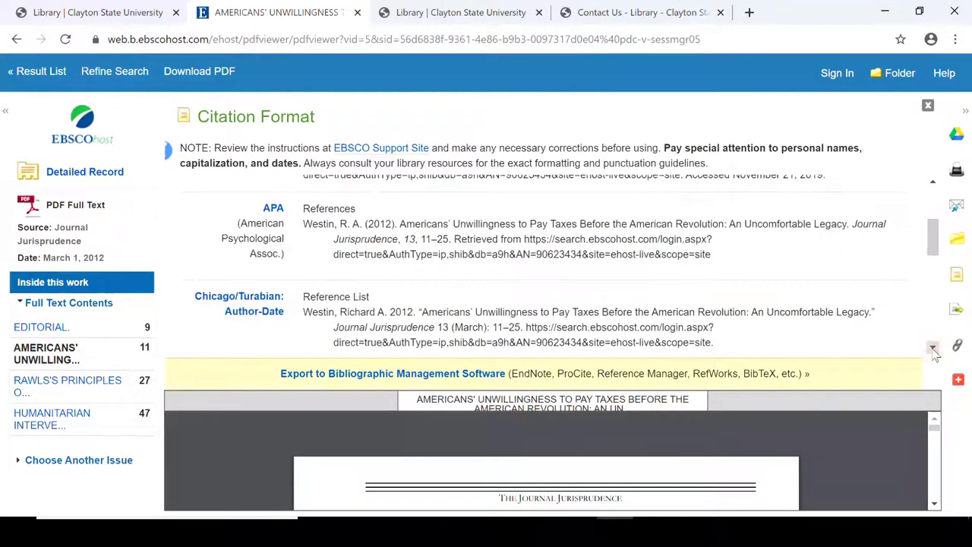
scroll(933, 348, down, 8)
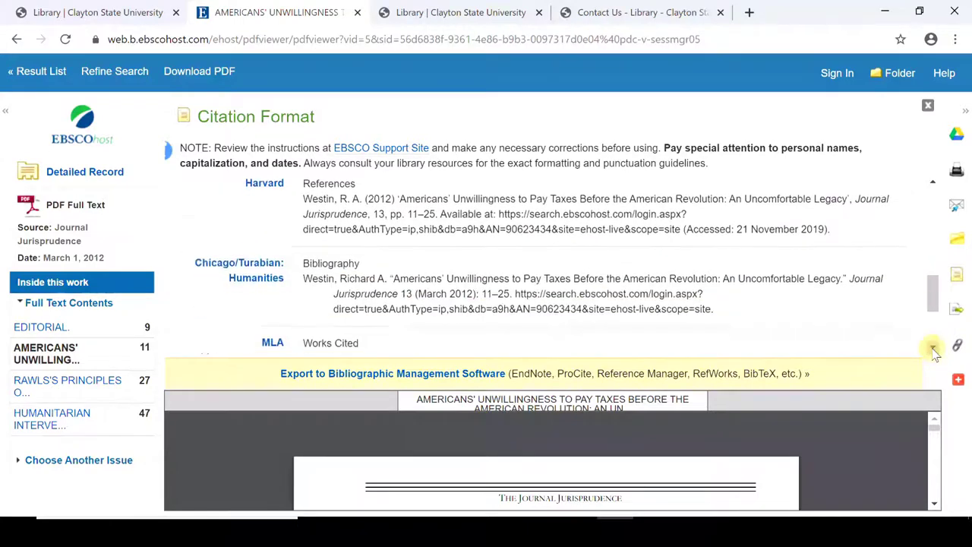
scroll(936, 354, down, 5)
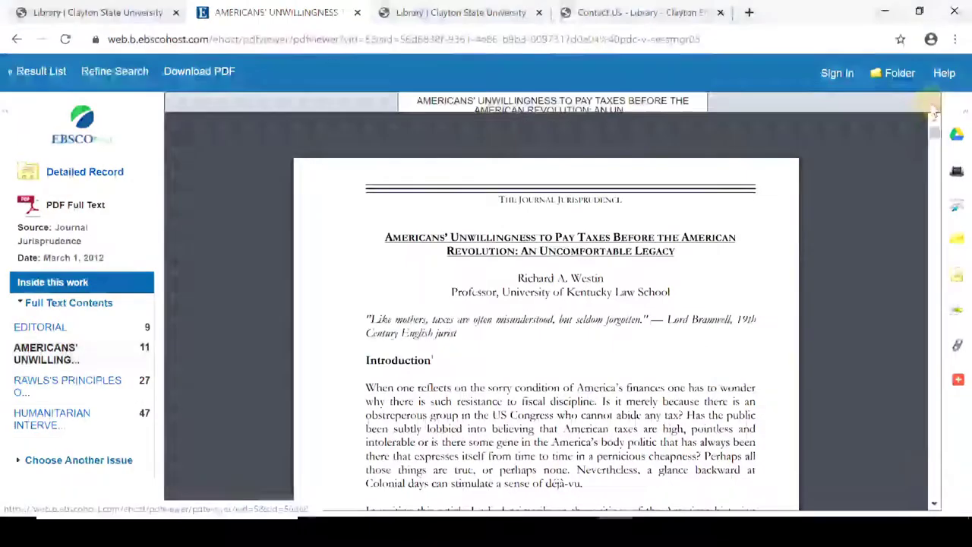
click(928, 106)
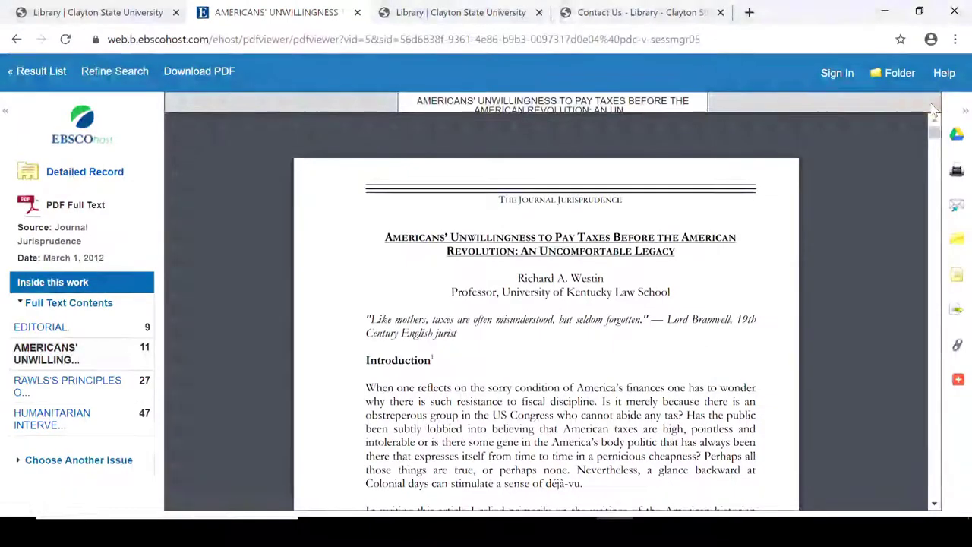
Close the EBSCO article tab and open JSTOR from the library's Popular Resources
click(357, 13)
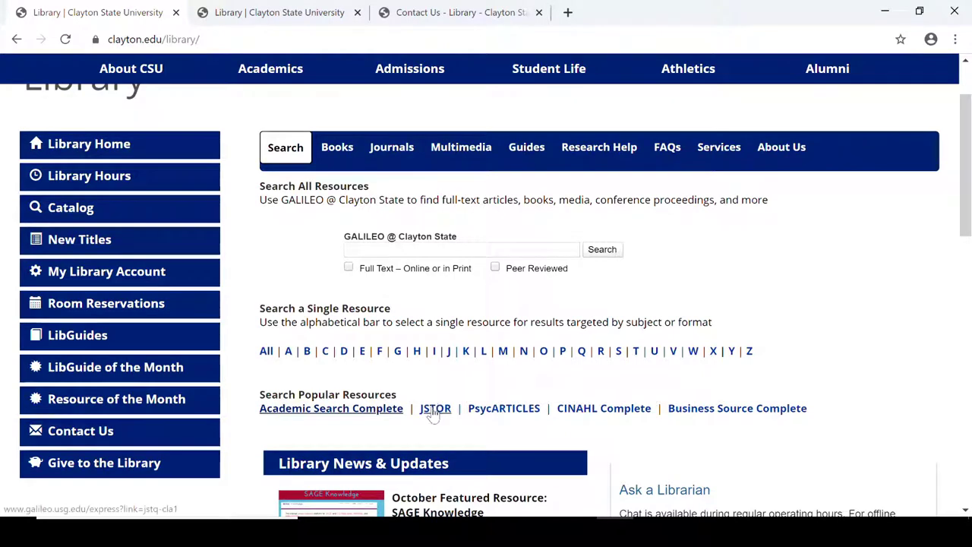
click(434, 409)
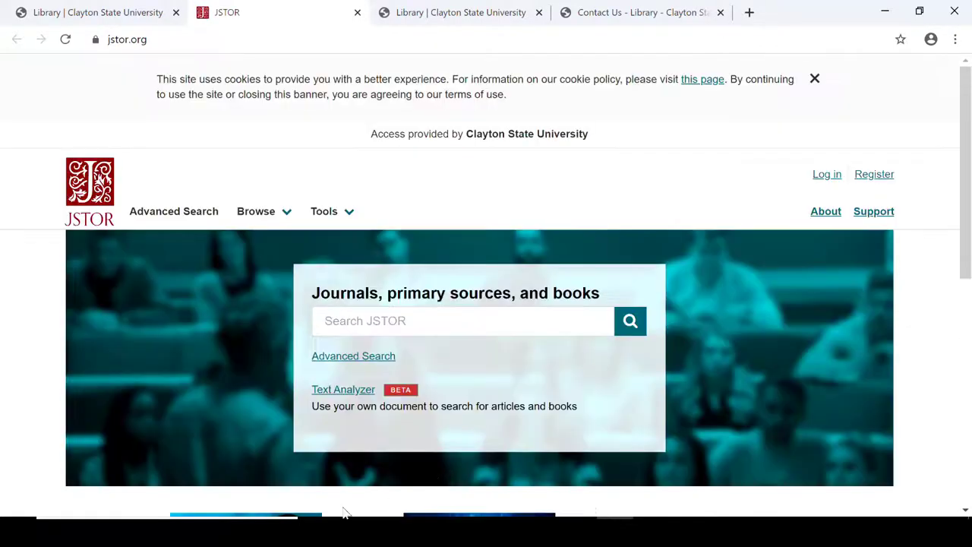
In JSTOR Advanced Search, enter Item Title "American Revolution" NOT taxes
click(360, 357)
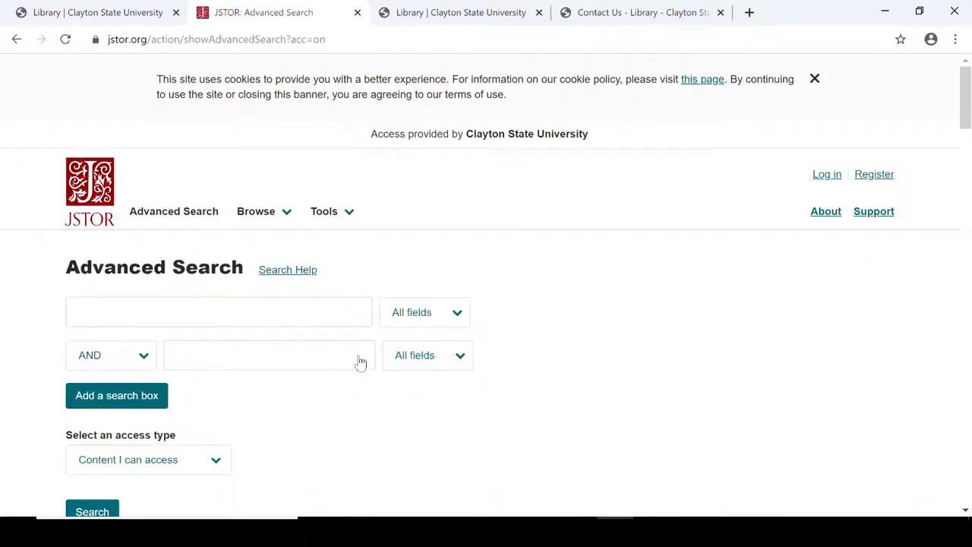
click(315, 319)
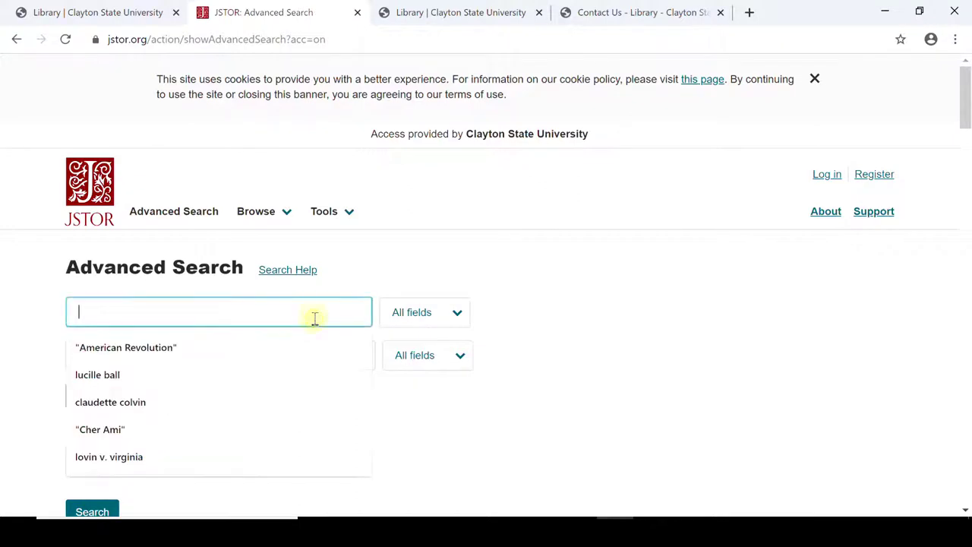
click(215, 344)
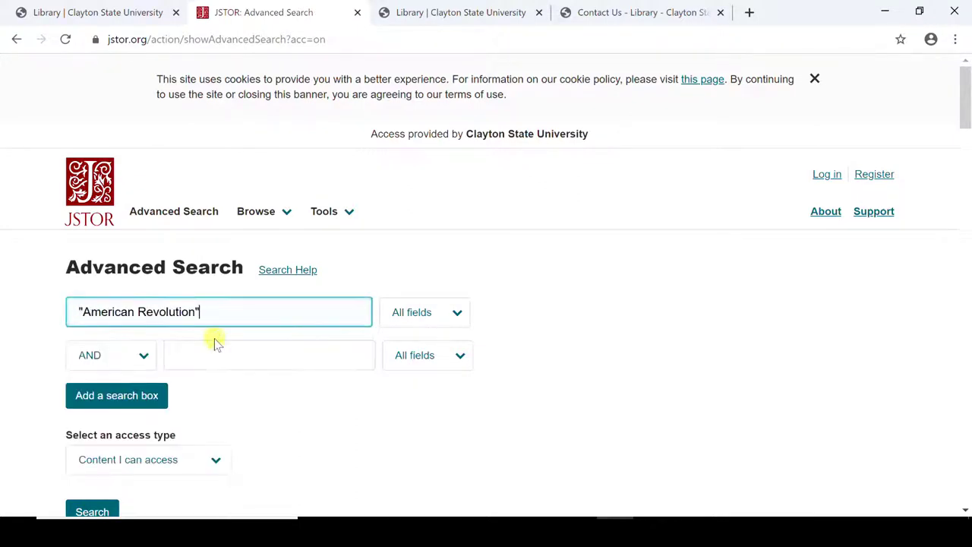
click(211, 357)
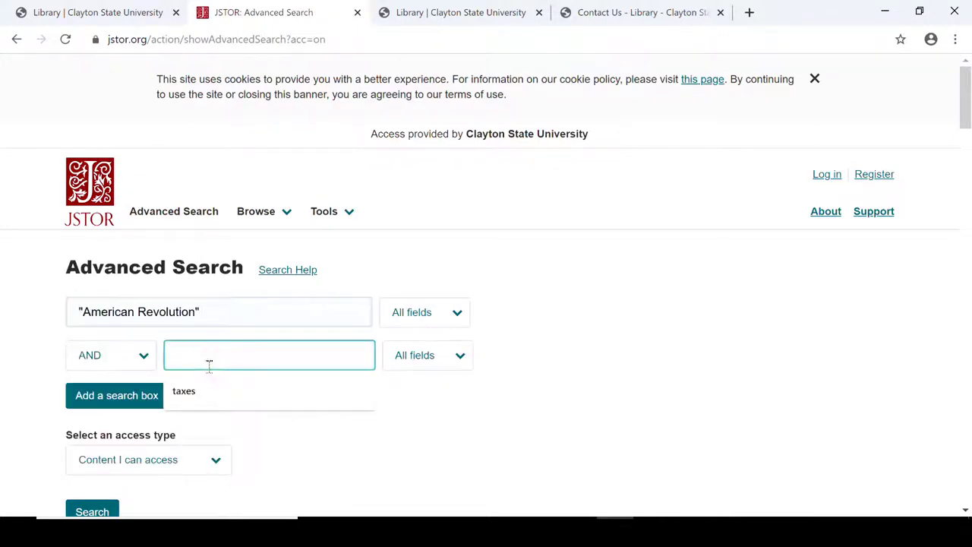
click(199, 396)
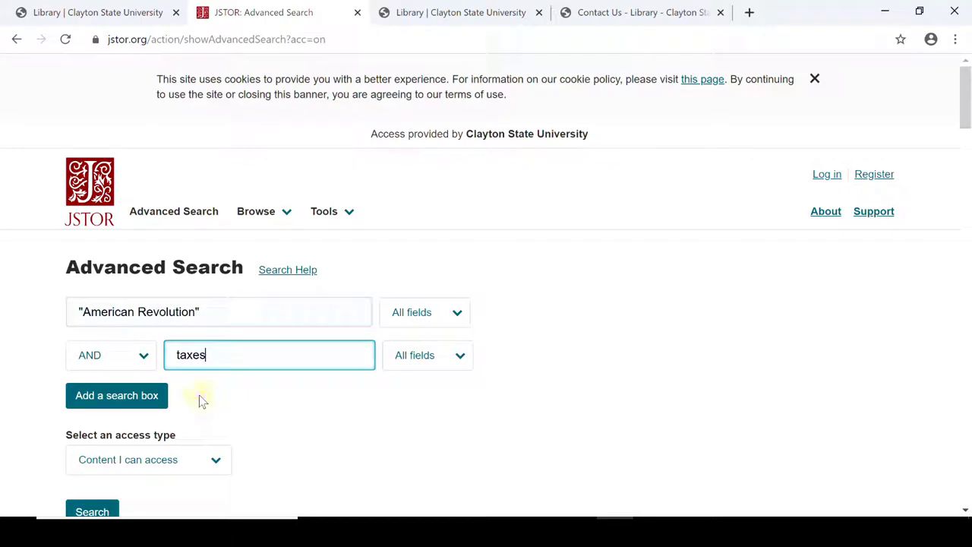
click(114, 354)
click(118, 431)
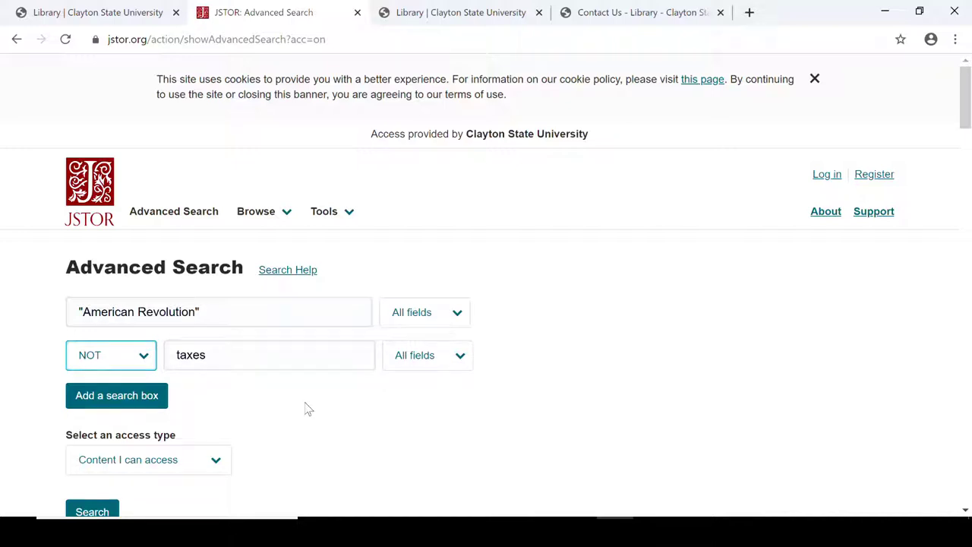
click(445, 326)
click(425, 344)
Limit the publication dates to 1775–1800 and run the search
scroll(965, 512, down, 4)
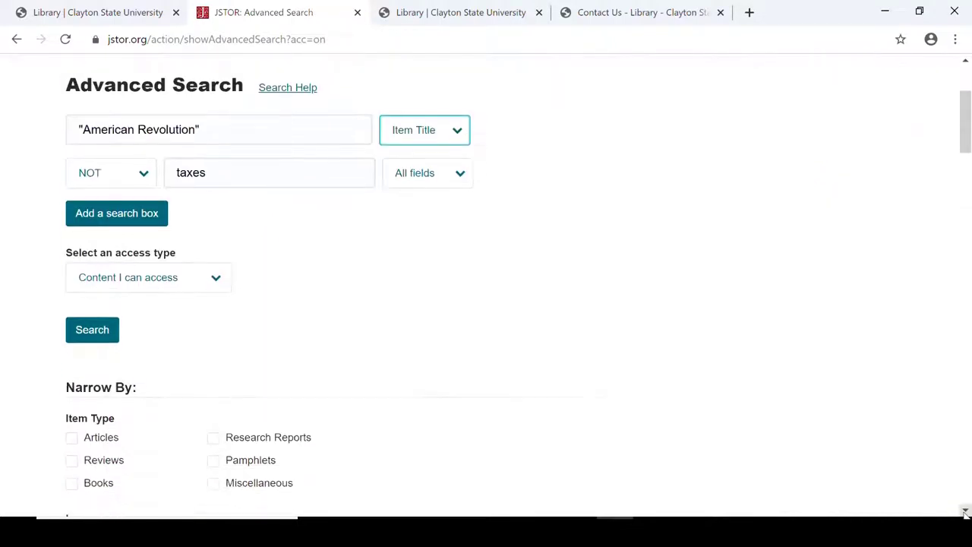
scroll(965, 511, down, 1)
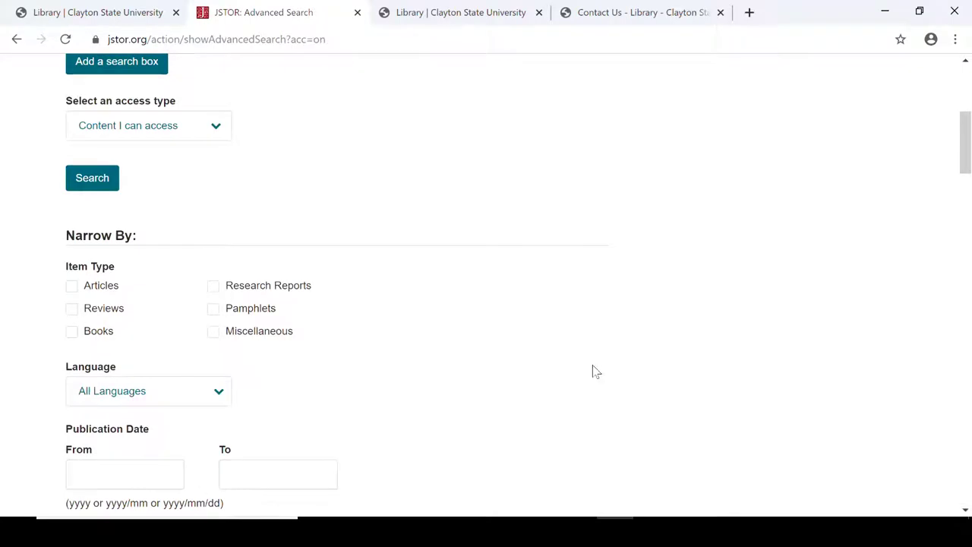
click(124, 482)
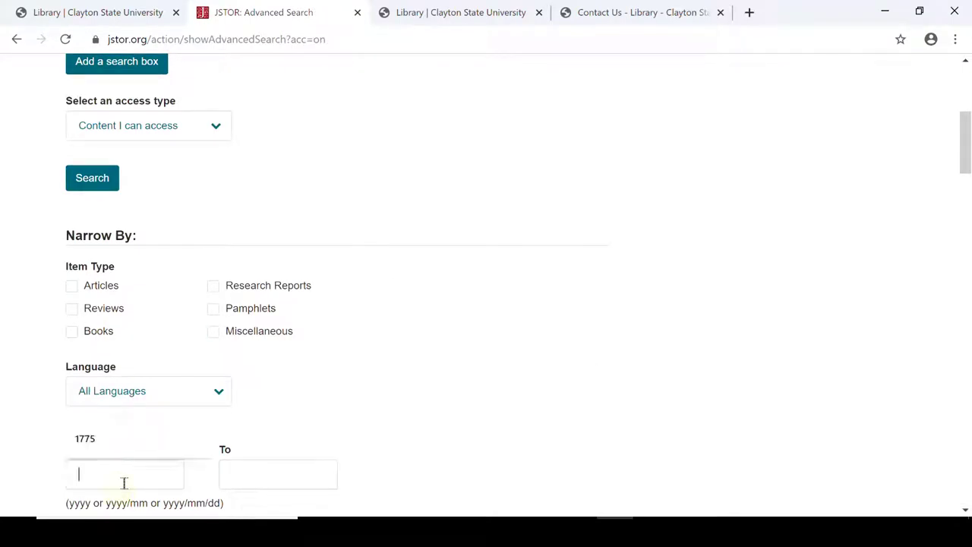
click(114, 438)
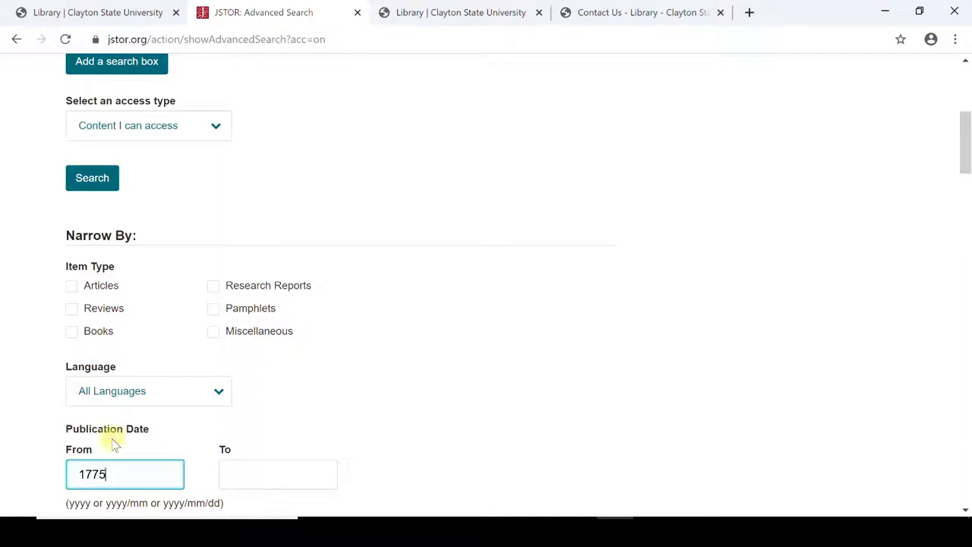
click(231, 473)
click(251, 448)
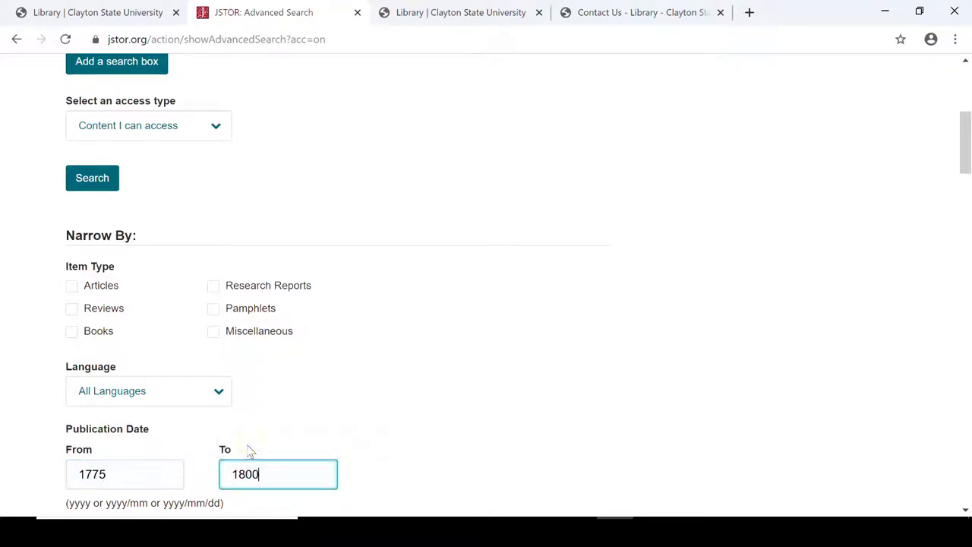
click(966, 91)
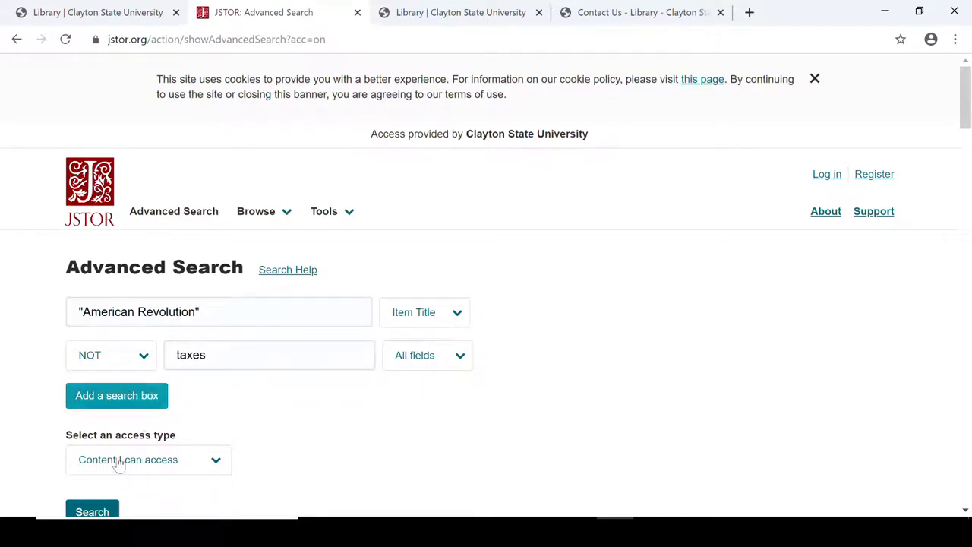
click(94, 509)
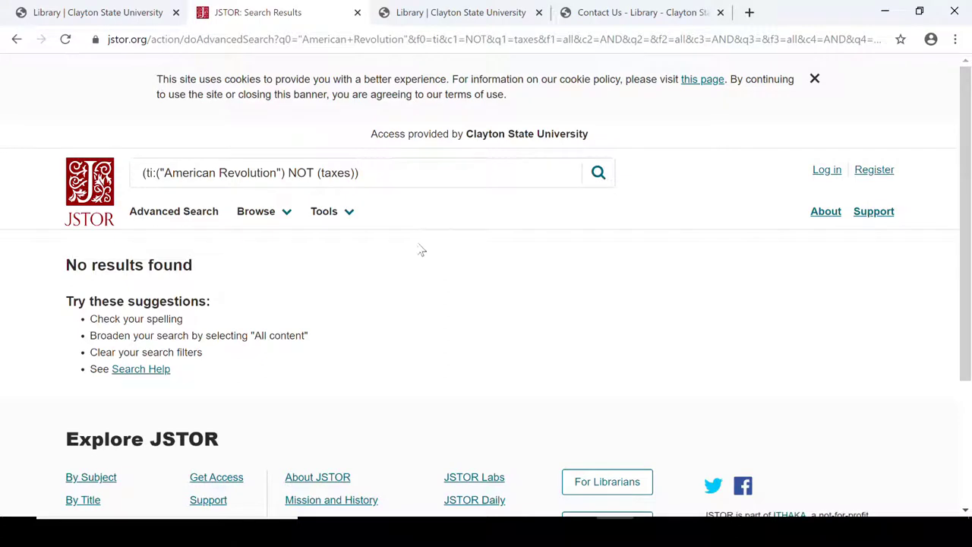
Go back and rerun the search with "American Revolution" in All fields
key(alt+Left)
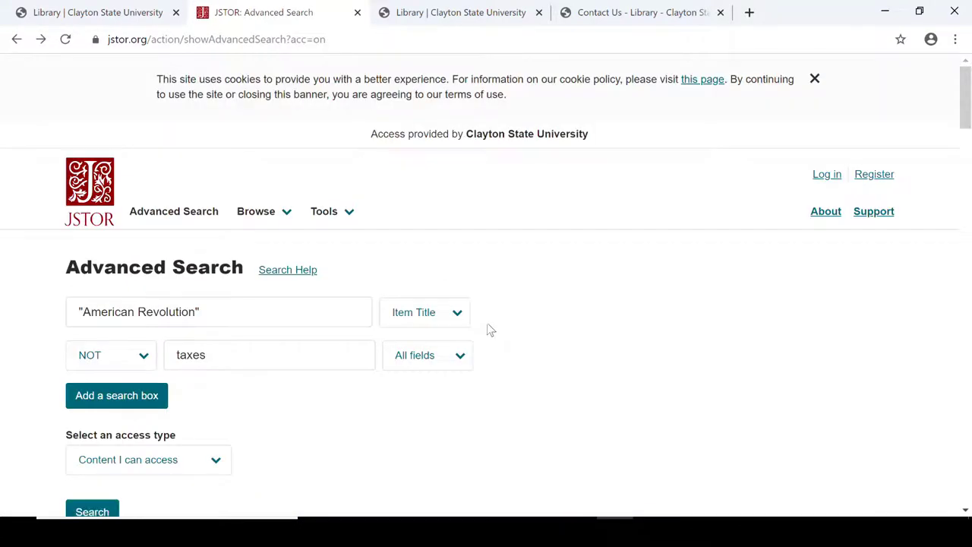
click(451, 313)
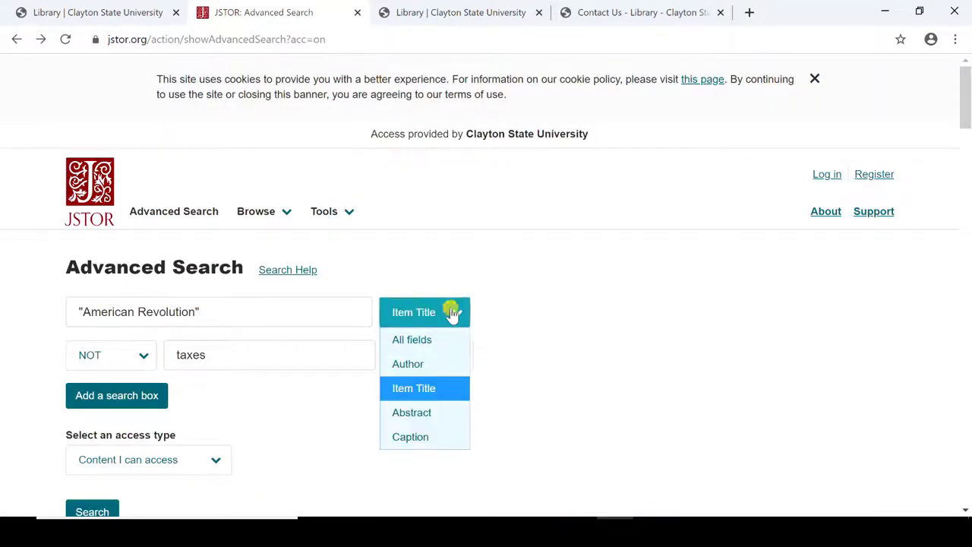
click(412, 340)
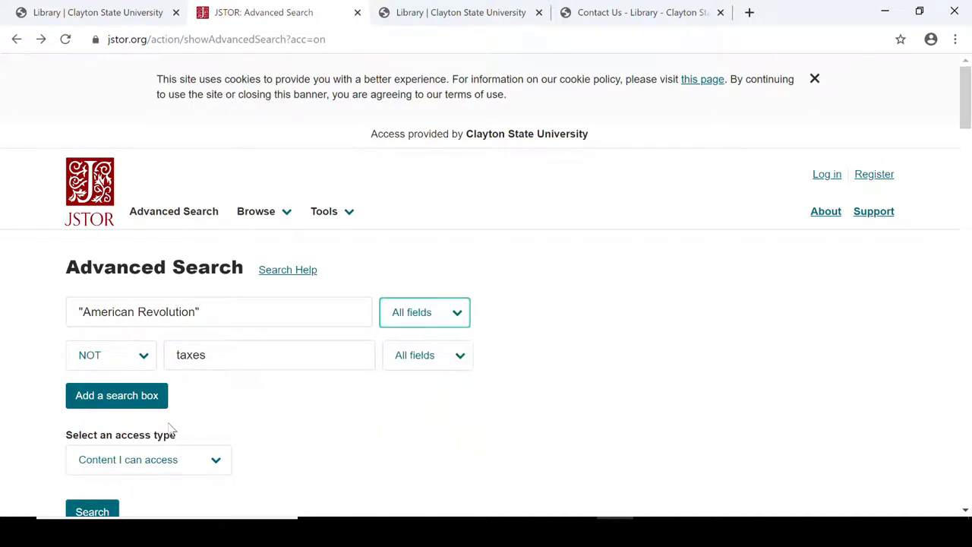
click(92, 512)
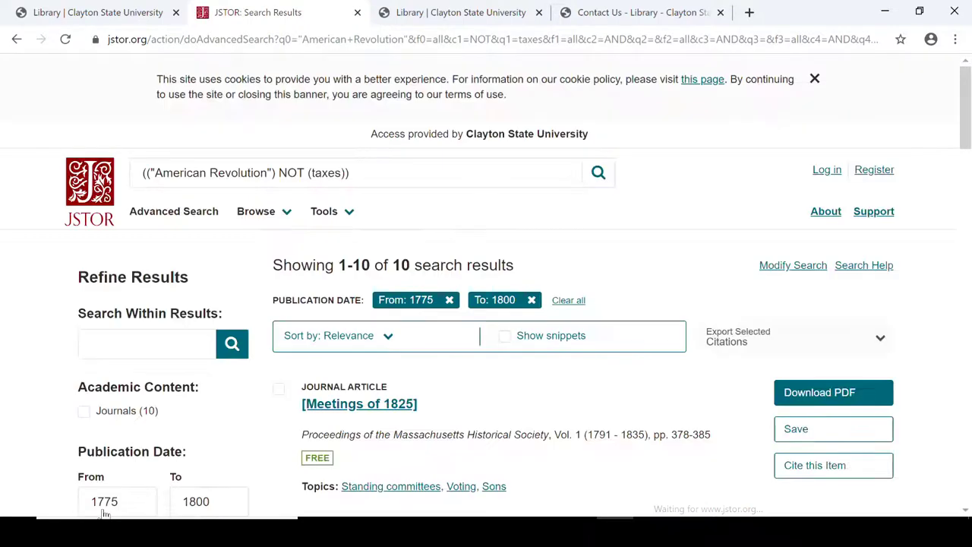
Scroll the 10 results and open the [Meetings of 1822] article
click(966, 510)
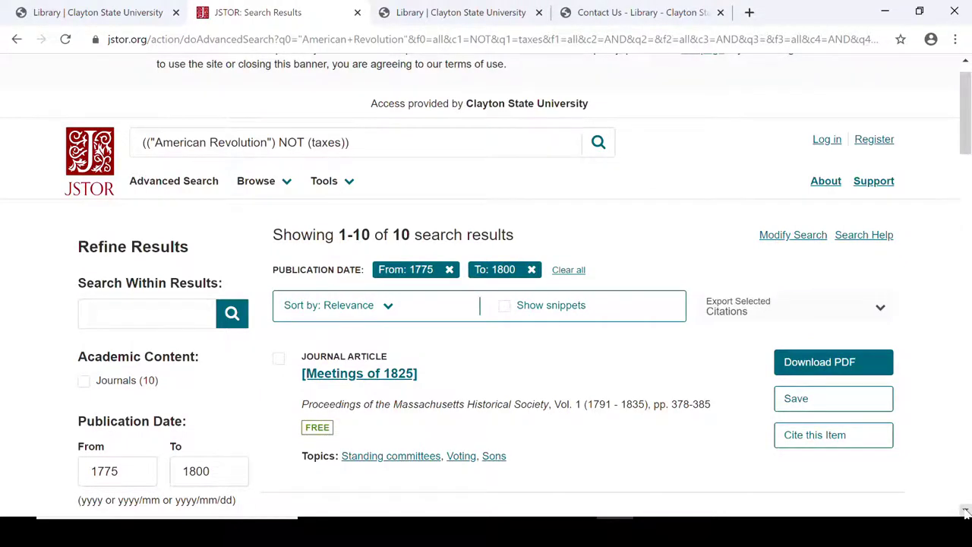
click(966, 512)
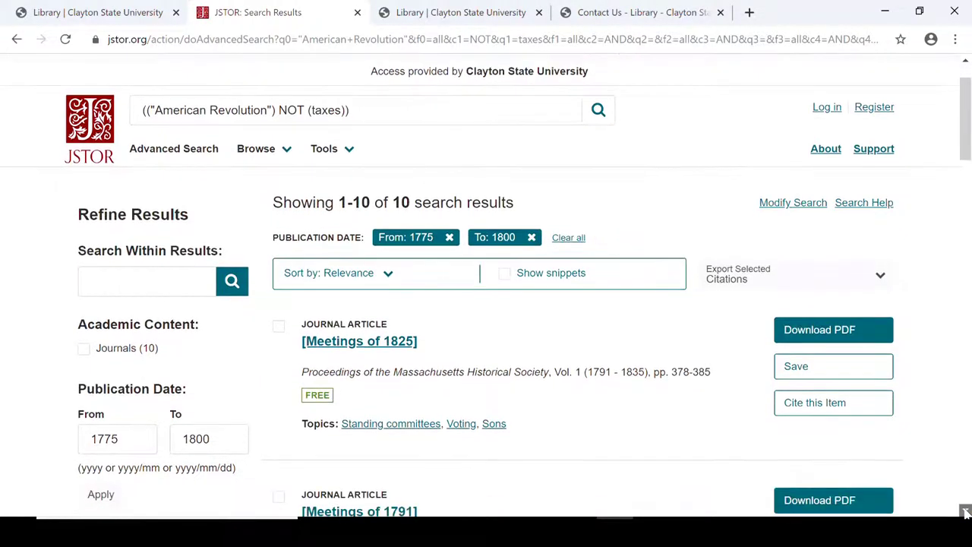
click(966, 512)
click(965, 512)
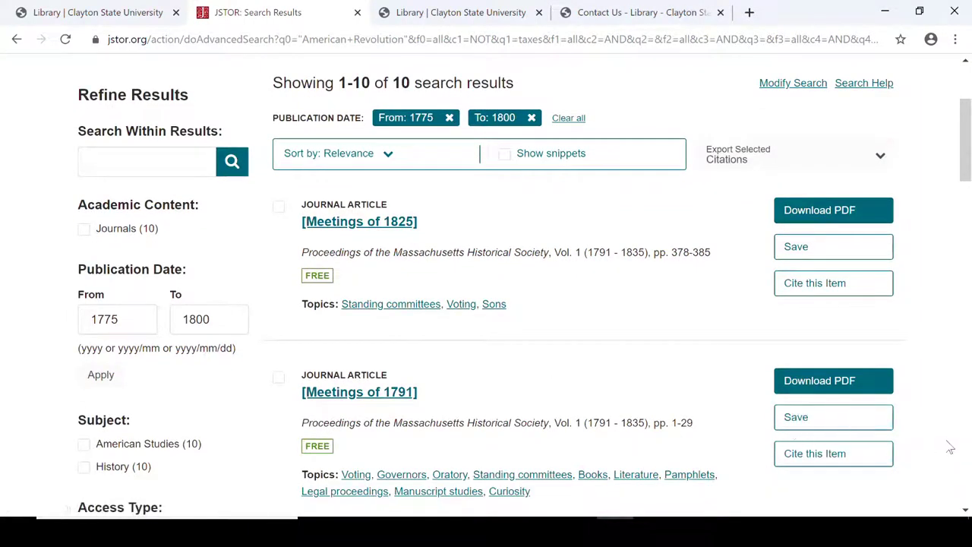
click(967, 453)
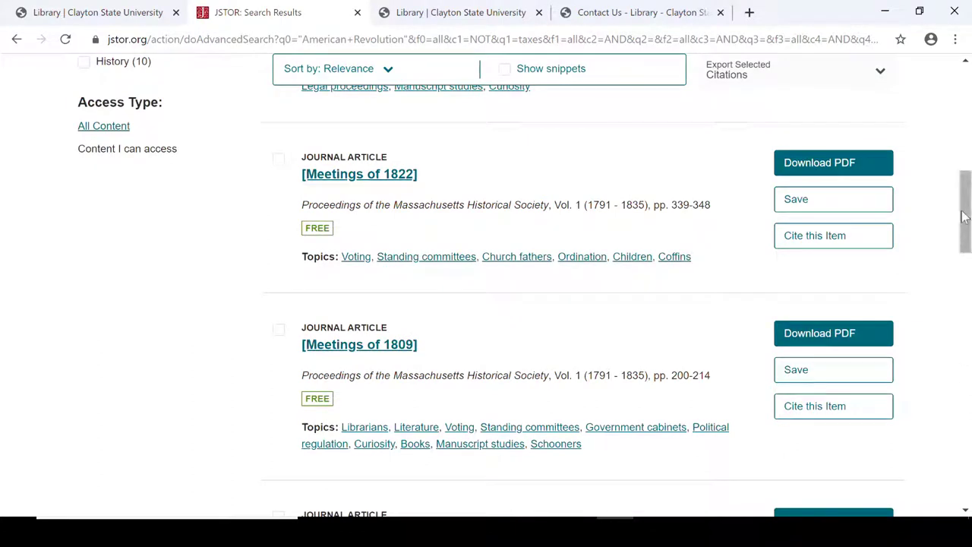
click(390, 174)
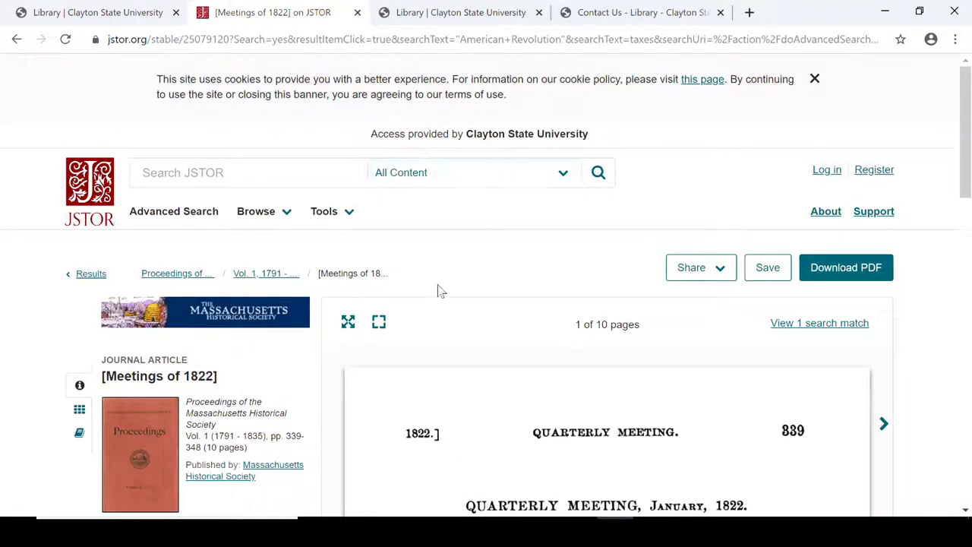
click(967, 511)
click(966, 512)
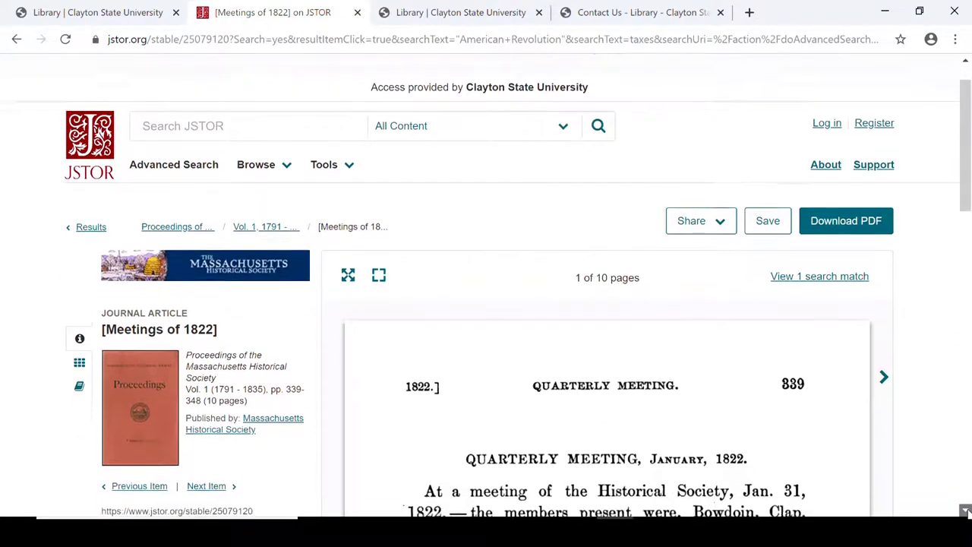
click(967, 511)
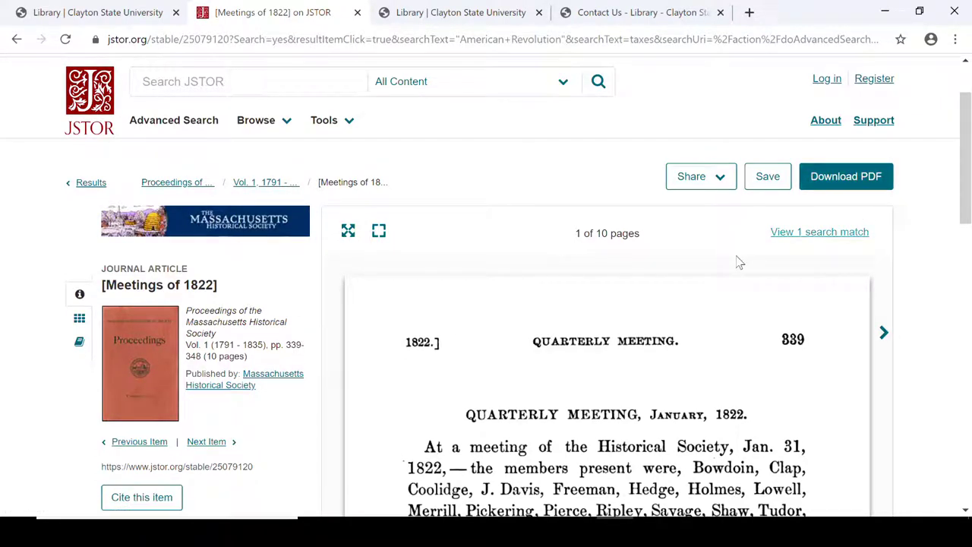
click(158, 497)
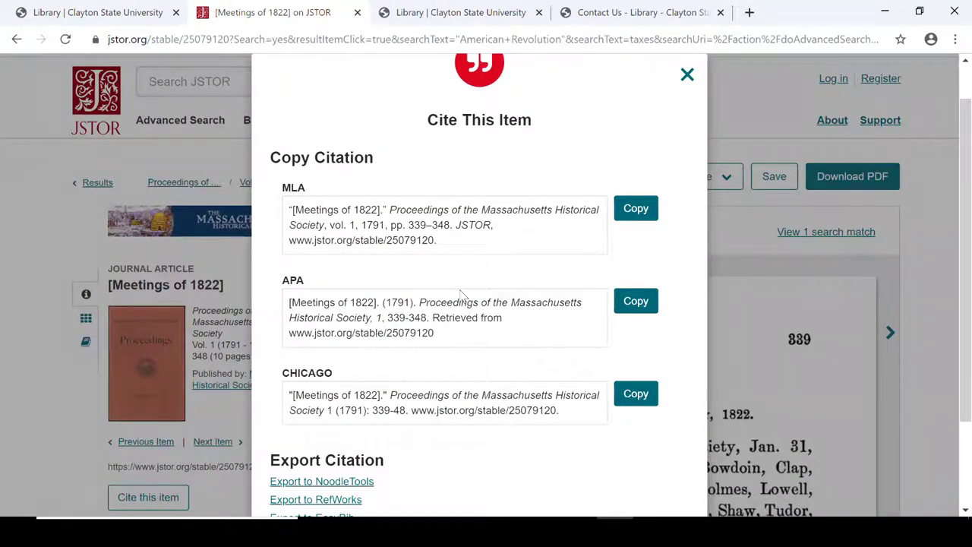
click(688, 76)
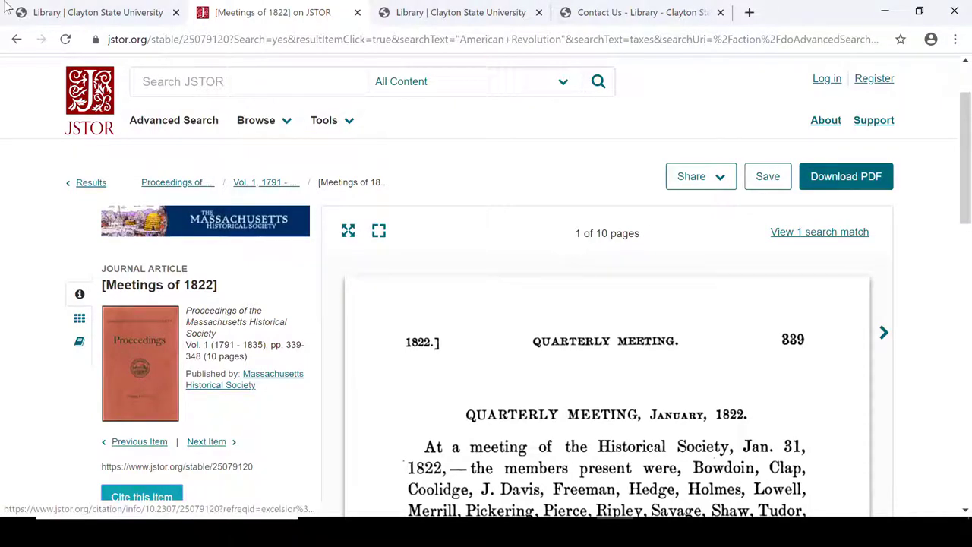
On the library homepage, tick Full Text and Peer Reviewed and search GALILEO for "American Revolution"
click(83, 11)
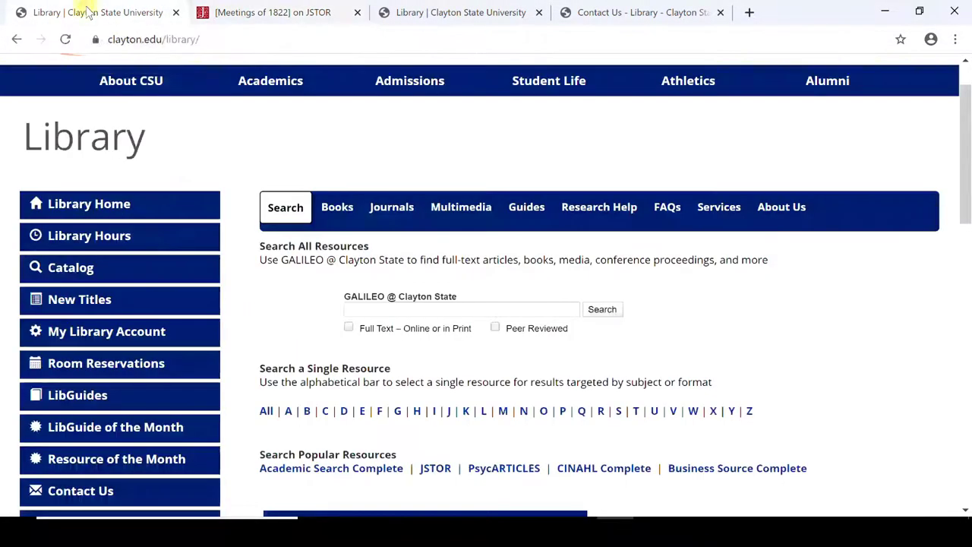
mouse_move(264, 142)
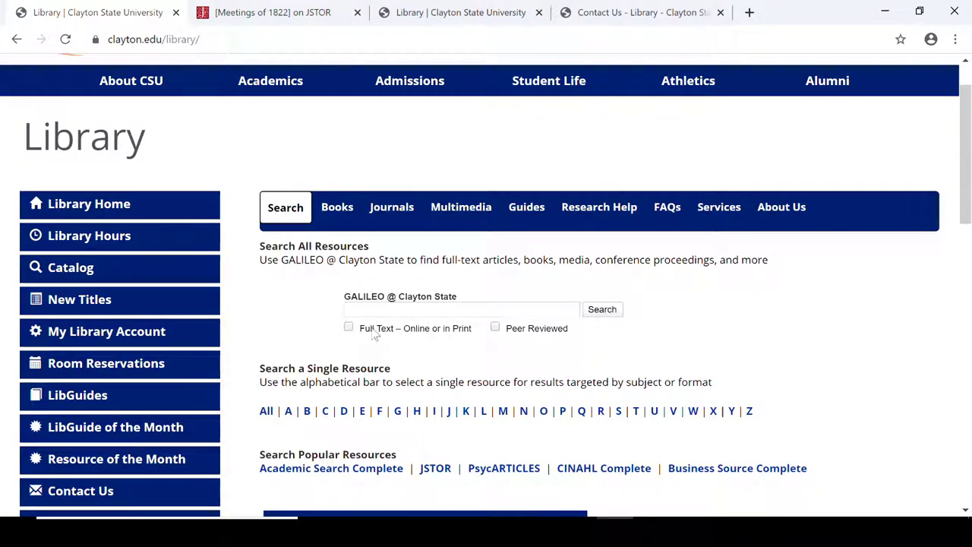
click(350, 328)
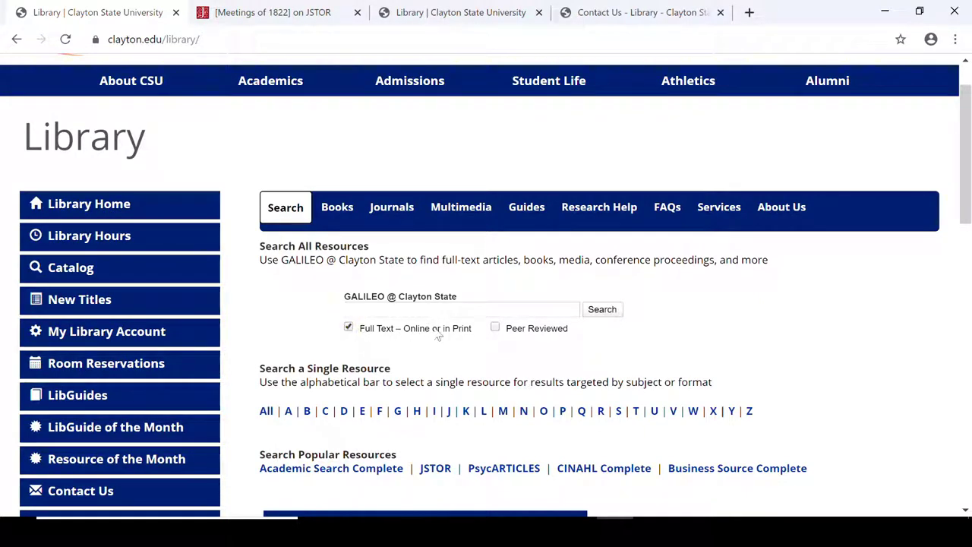
click(495, 329)
click(438, 310)
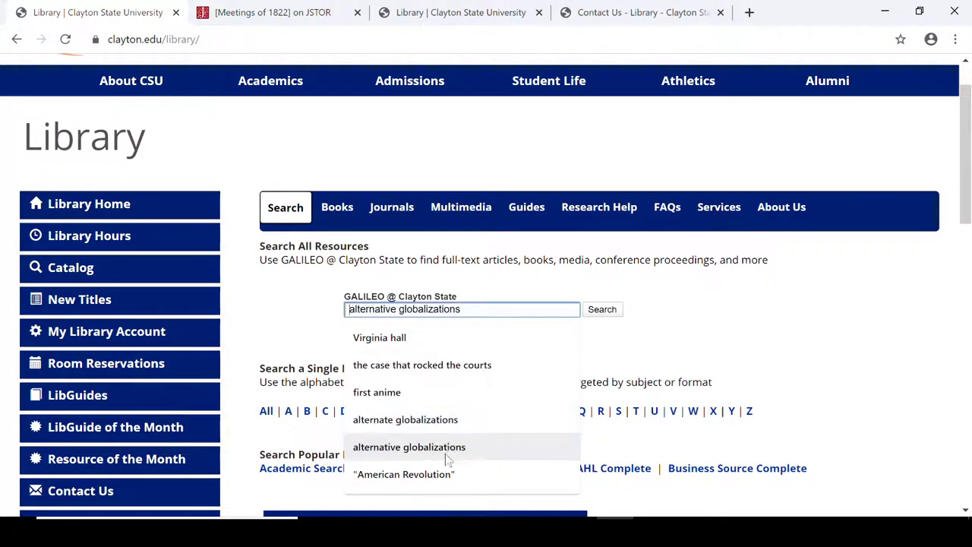
click(442, 480)
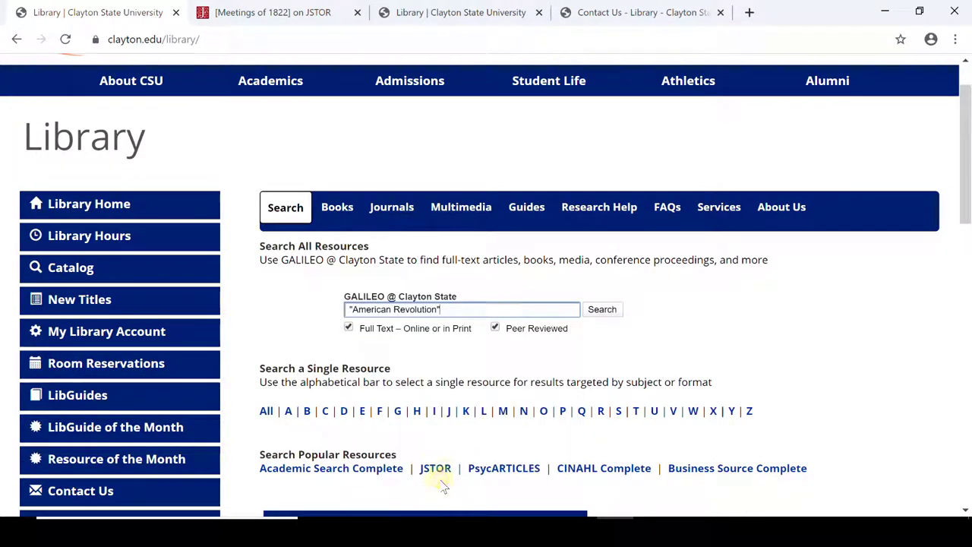
click(605, 310)
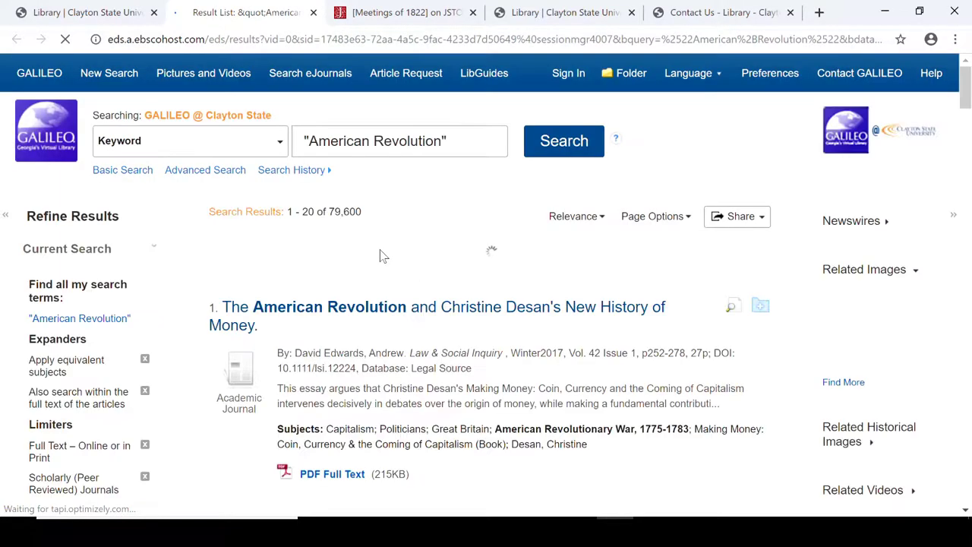
In Advanced Search, limit row 1 to TI Title and set the operator to OR
click(206, 173)
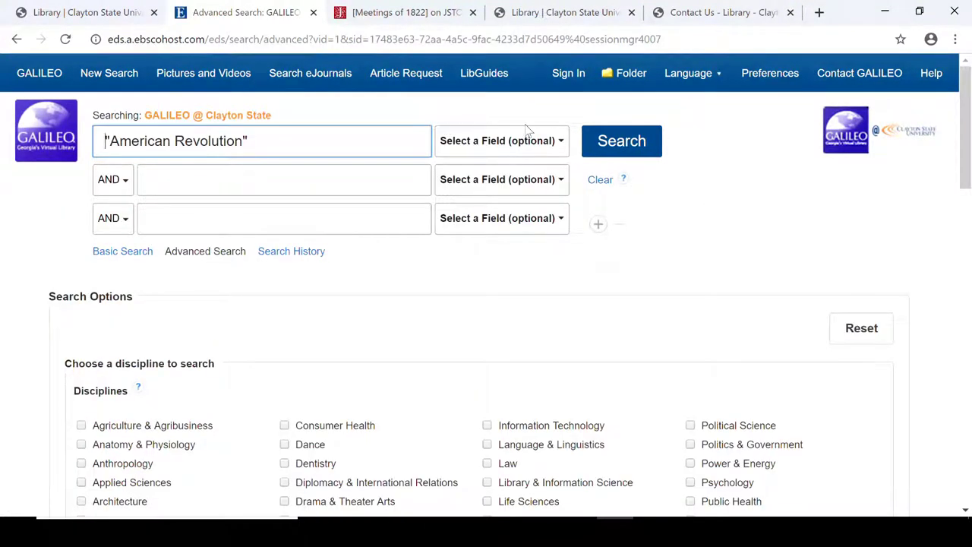
click(556, 153)
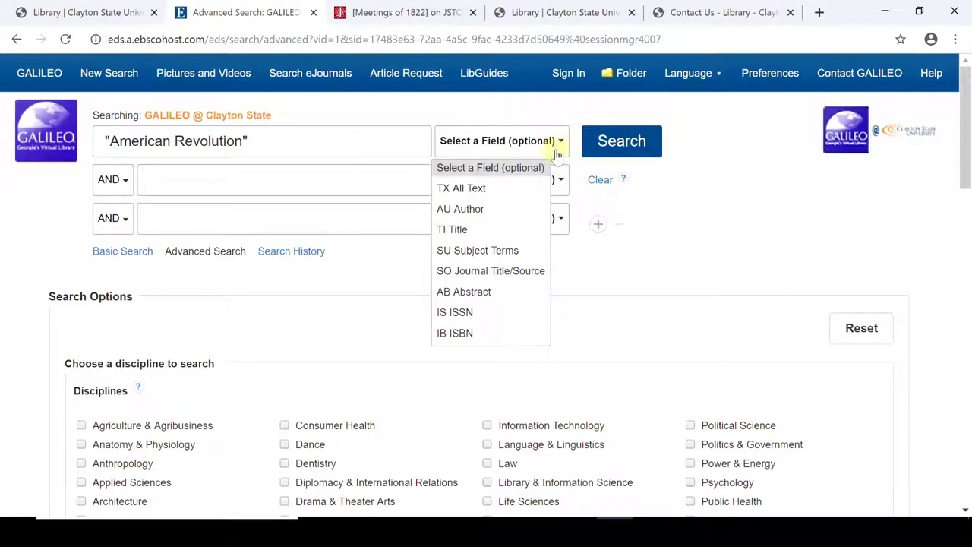
click(457, 230)
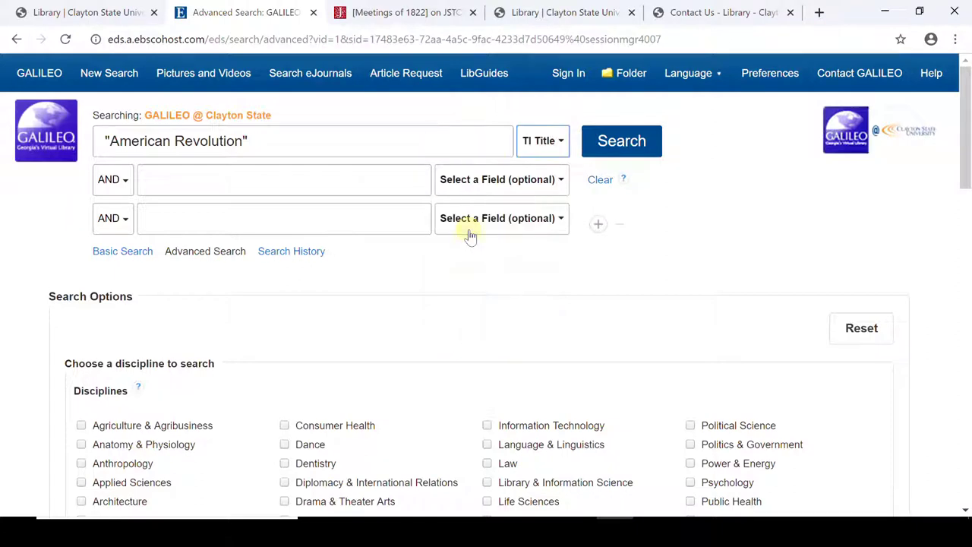
click(124, 190)
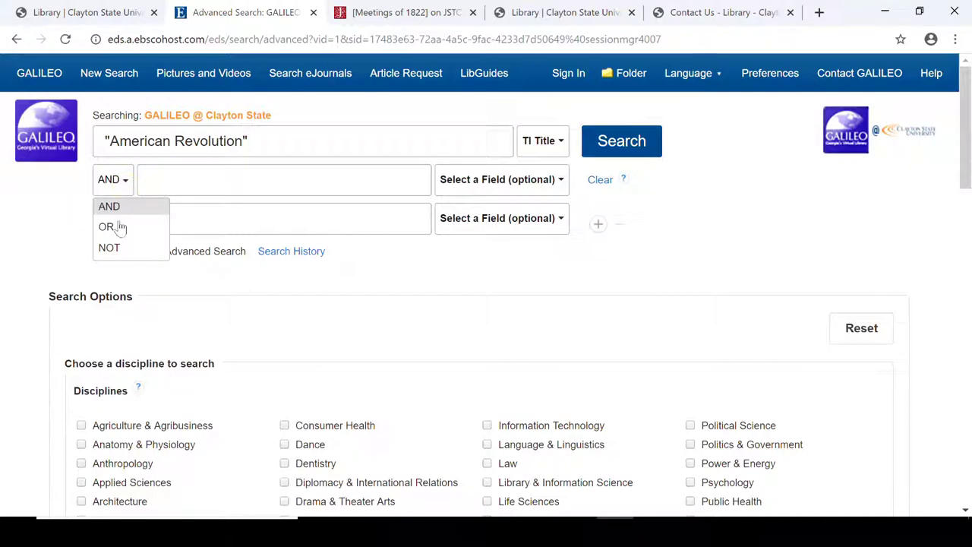
click(120, 227)
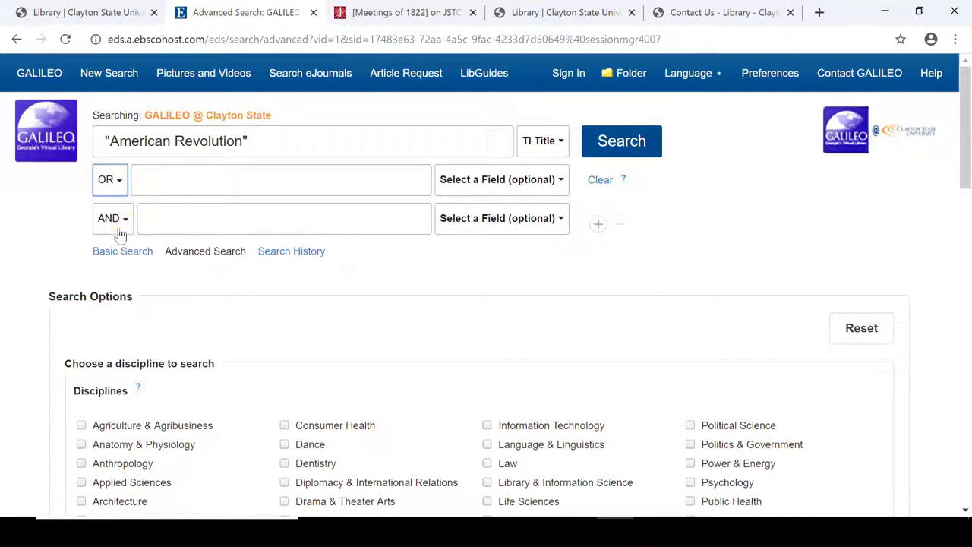
Add taxes as a TI Title term and run the search
click(172, 189)
text(taxes)
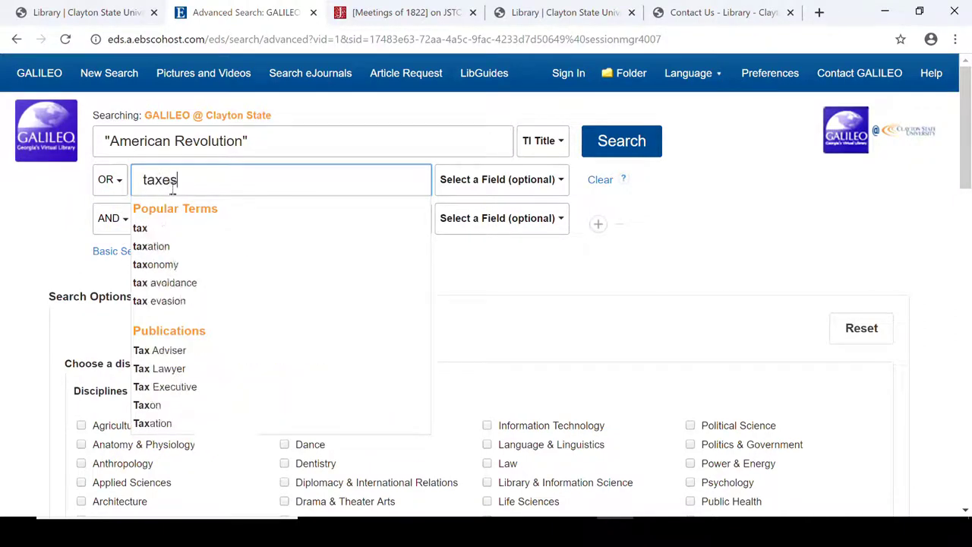
click(671, 202)
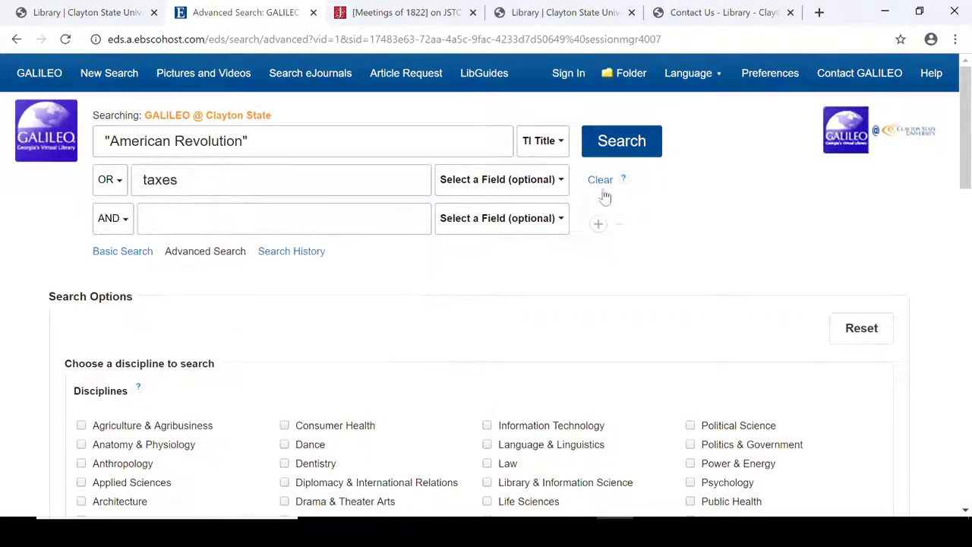
click(562, 181)
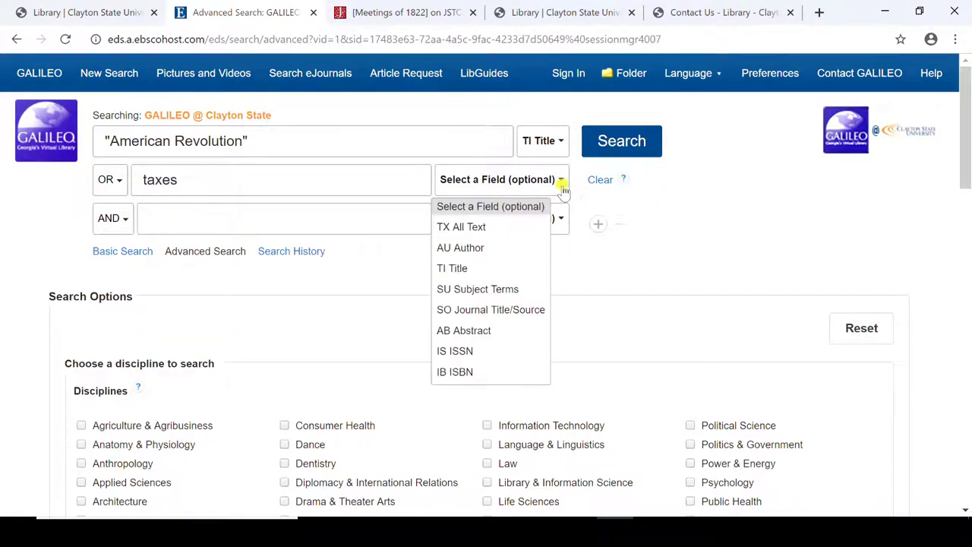
click(479, 270)
click(643, 151)
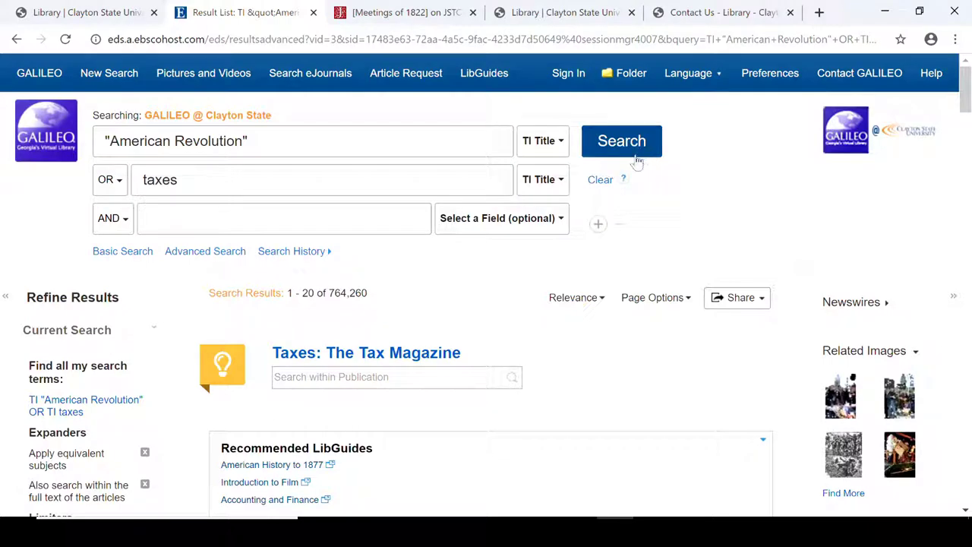
Open the first result's record, the Modern Markets Initiative Business Wire article, then return to the Clayton State library tab
click(967, 511)
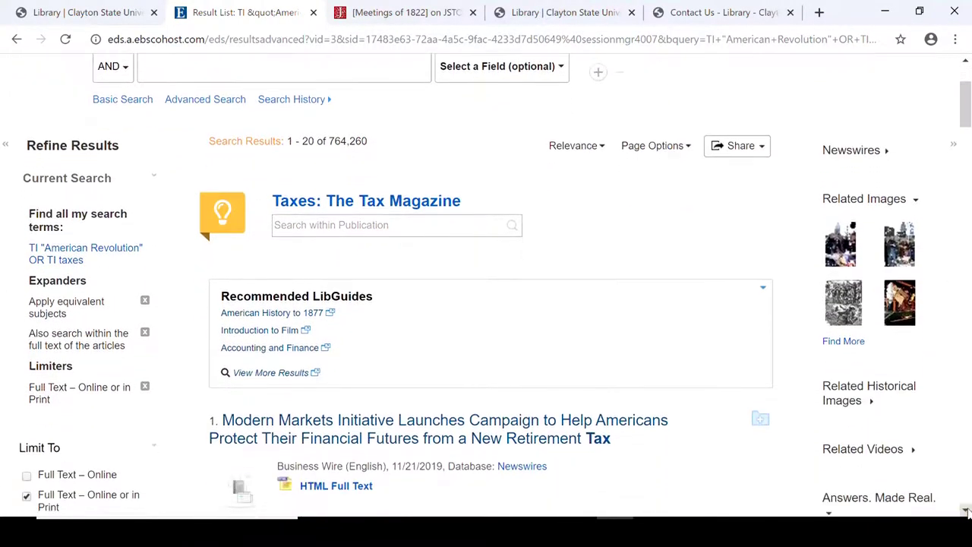
click(966, 511)
click(966, 511)
click(966, 512)
click(966, 511)
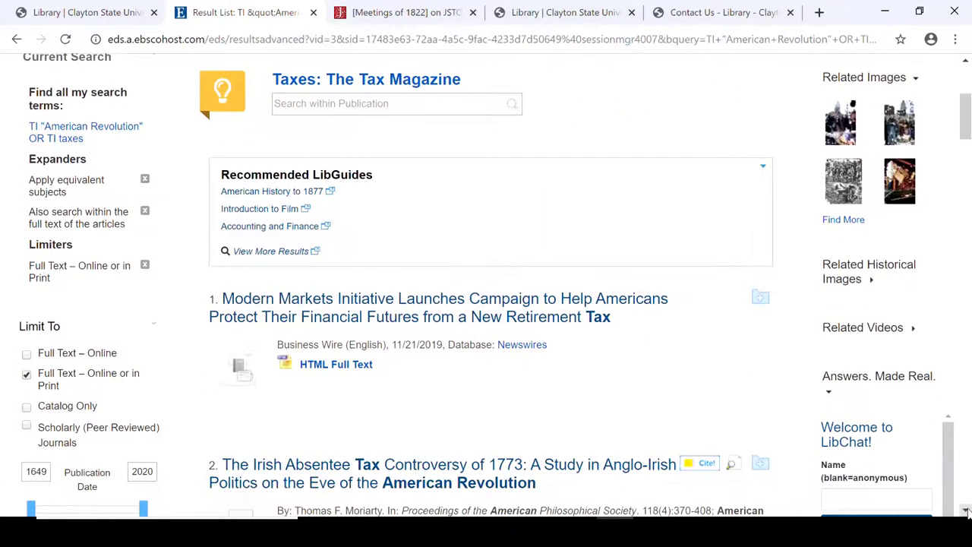
click(967, 511)
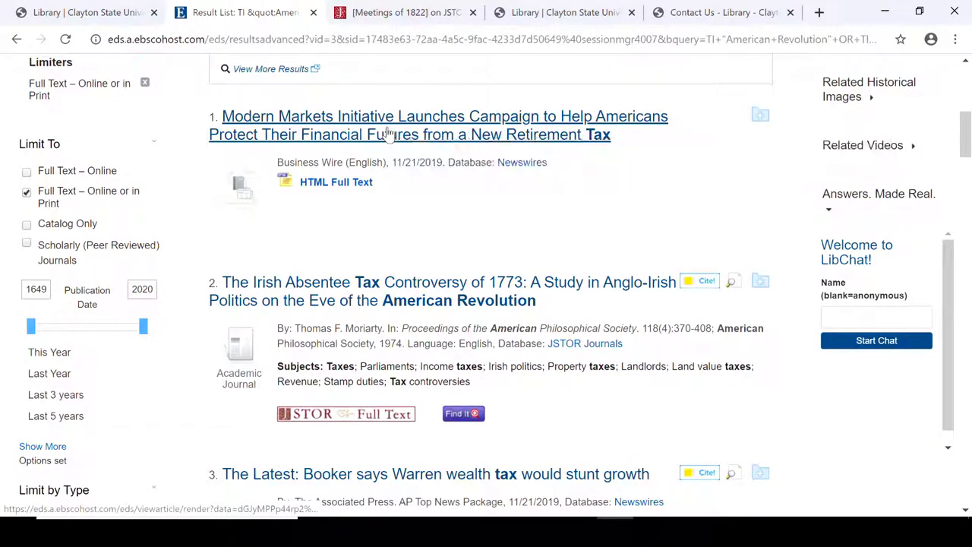
click(389, 132)
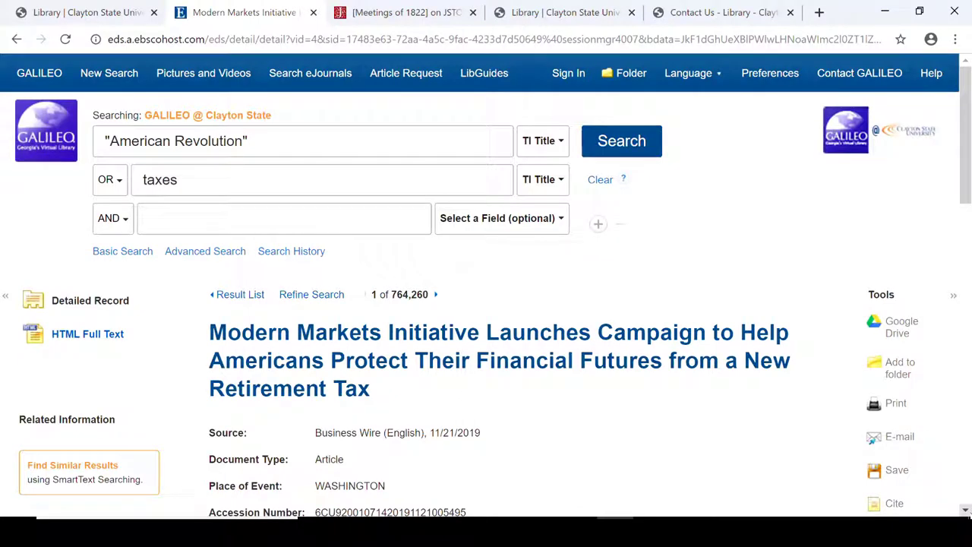
scroll(966, 510, down, 3)
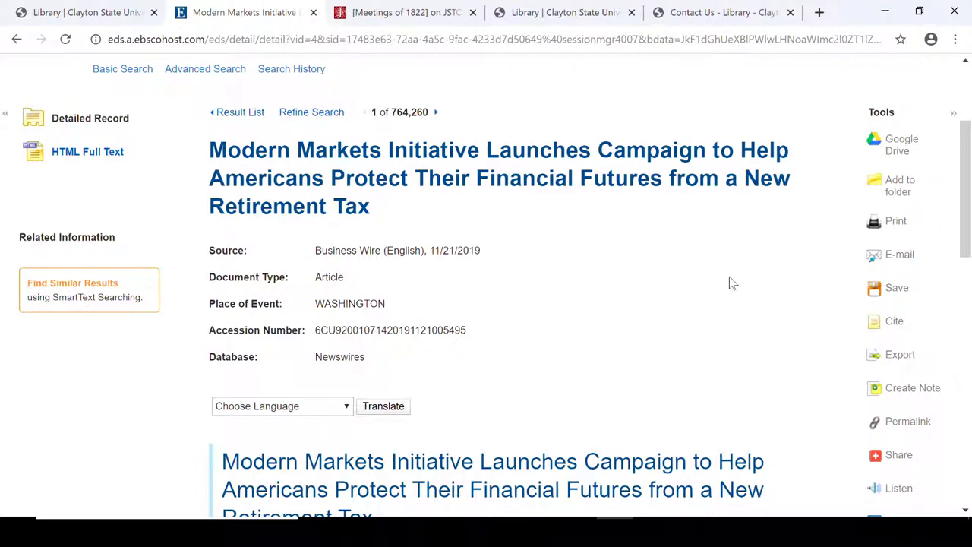
click(566, 9)
Show the library's Contact Us page listing Circulation Desk, Interlibrary Loan and University Archives
mouse_move(549, 68)
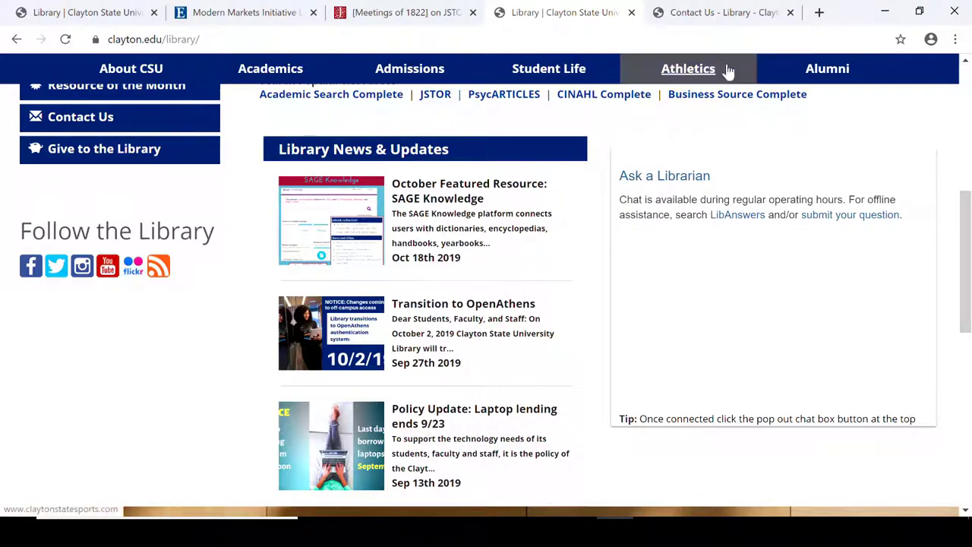
click(715, 15)
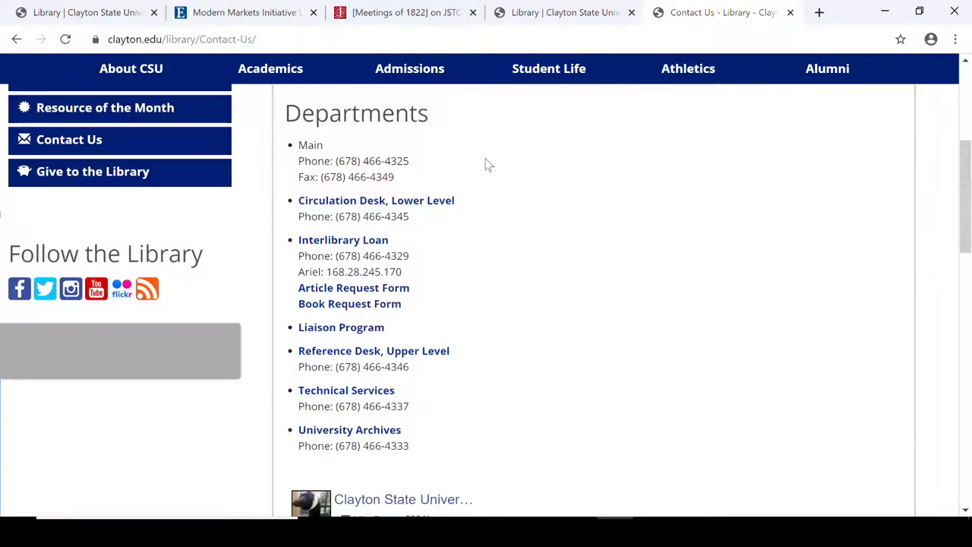